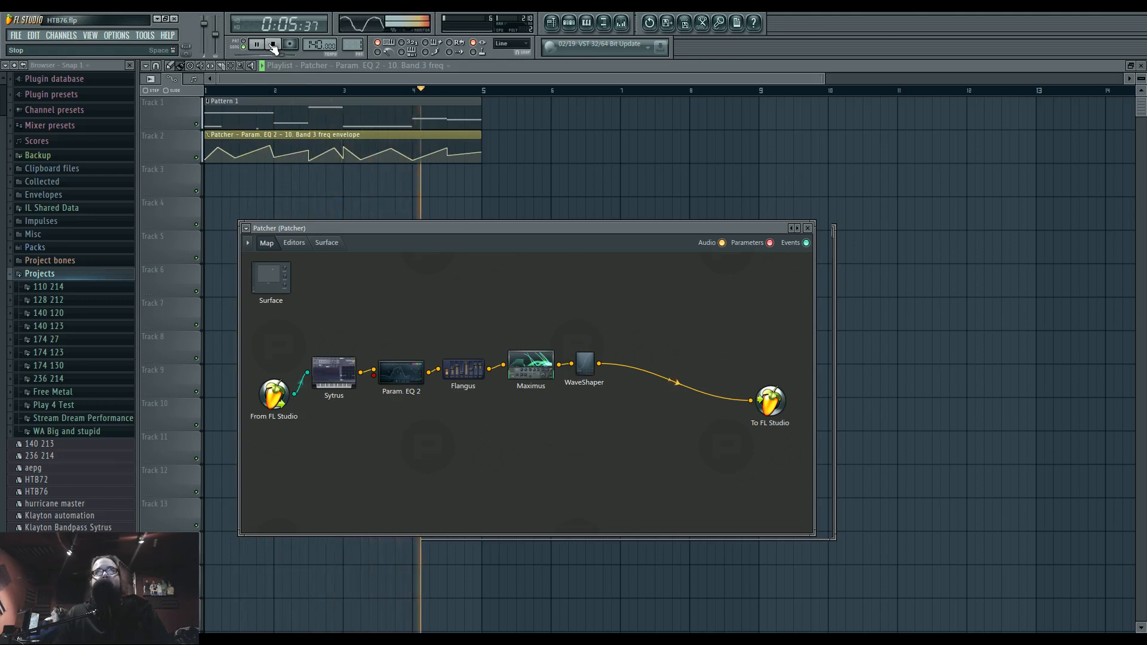
Stop playback, open the Patcher channel and bring up its Sytrus editor
click(274, 46)
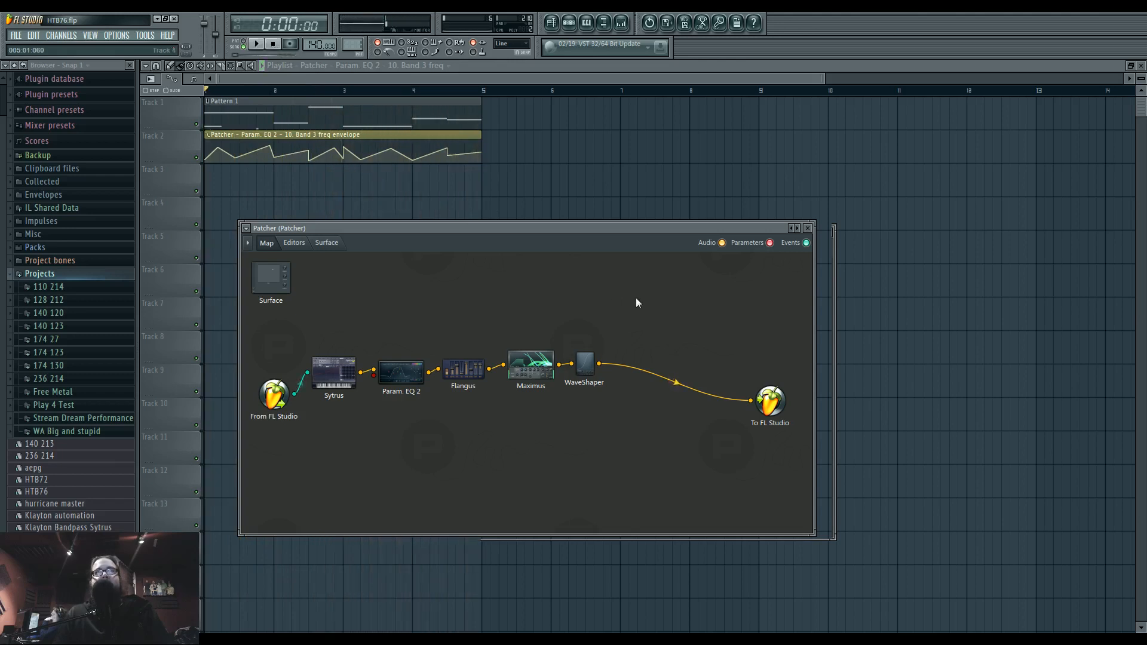
drag(438, 227, 483, 213)
click(575, 26)
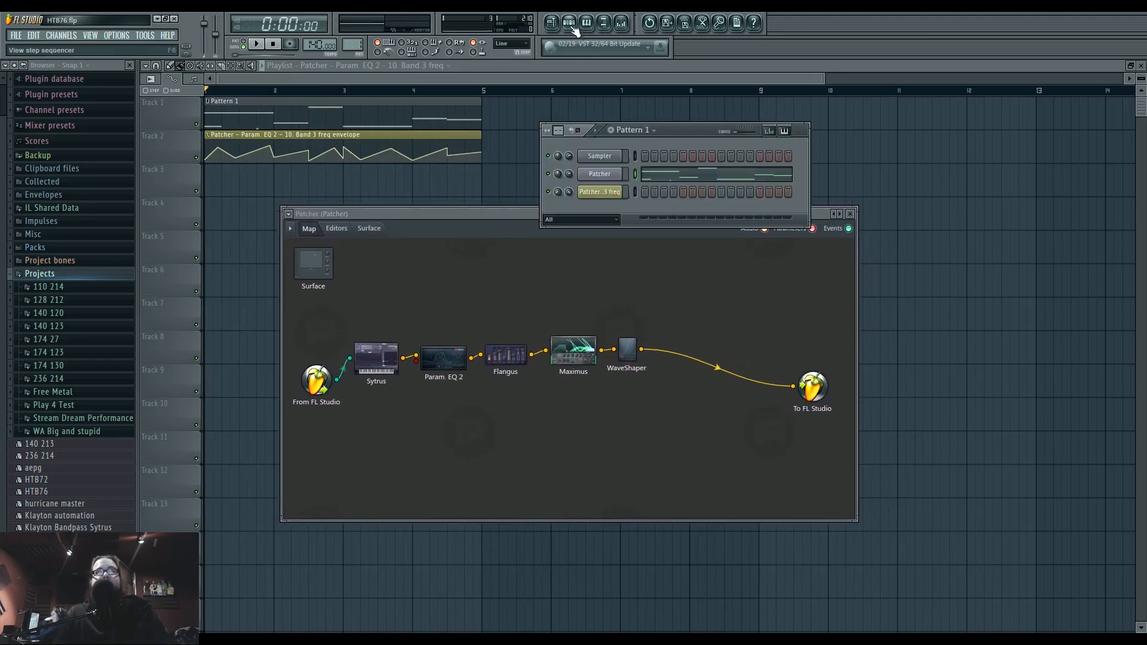
click(601, 174)
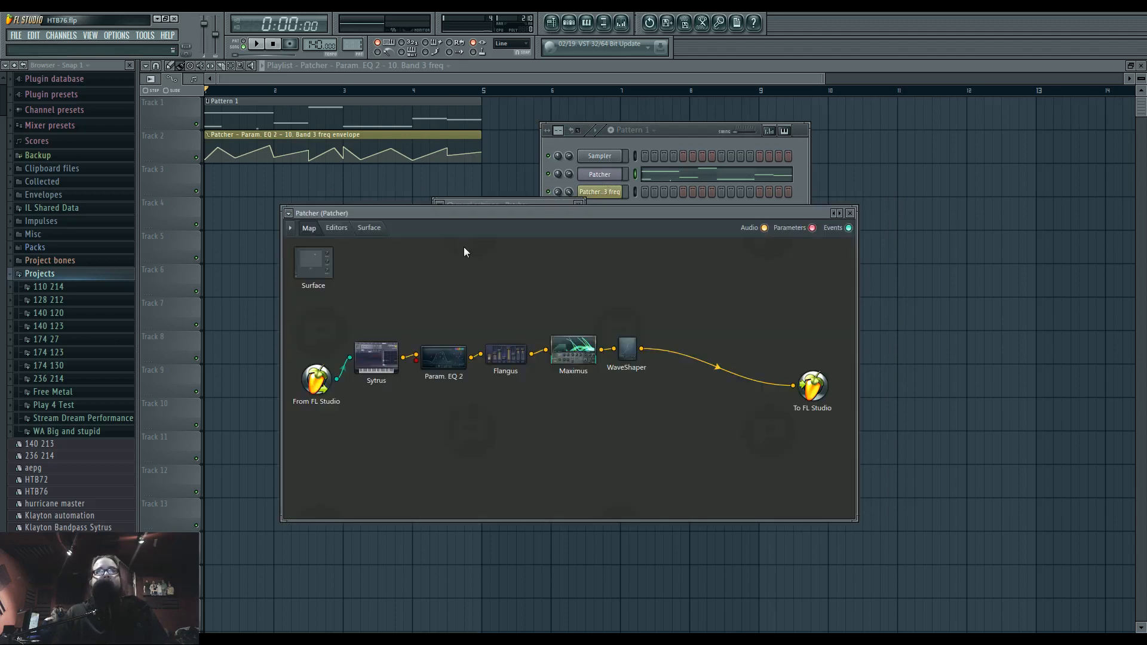
double_click(384, 349)
drag(464, 215, 504, 203)
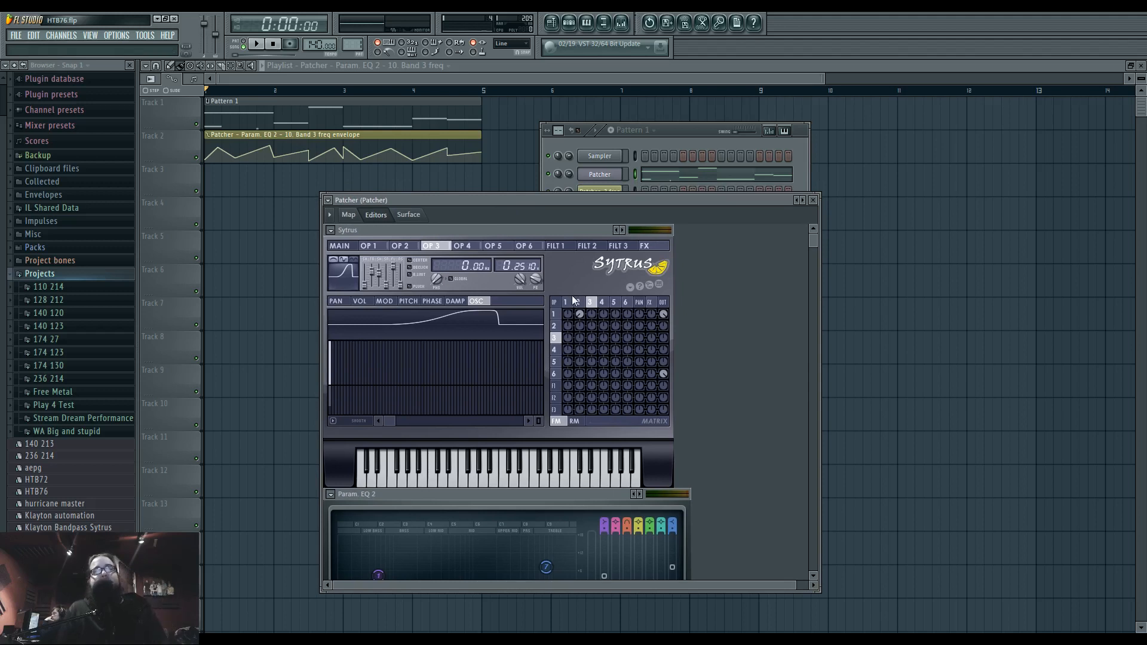
Show the ring modulation matrix in Sytrus and compare the waveforms and ratios of operators 3 and 4
click(575, 422)
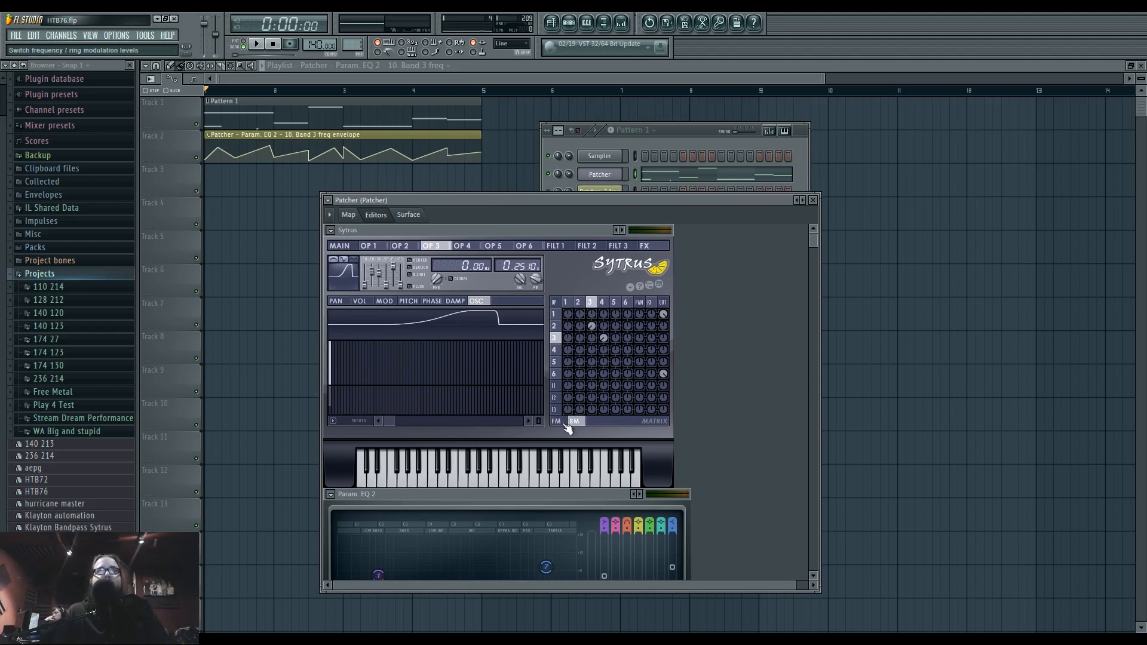
click(601, 303)
click(592, 304)
click(600, 304)
click(592, 305)
click(601, 304)
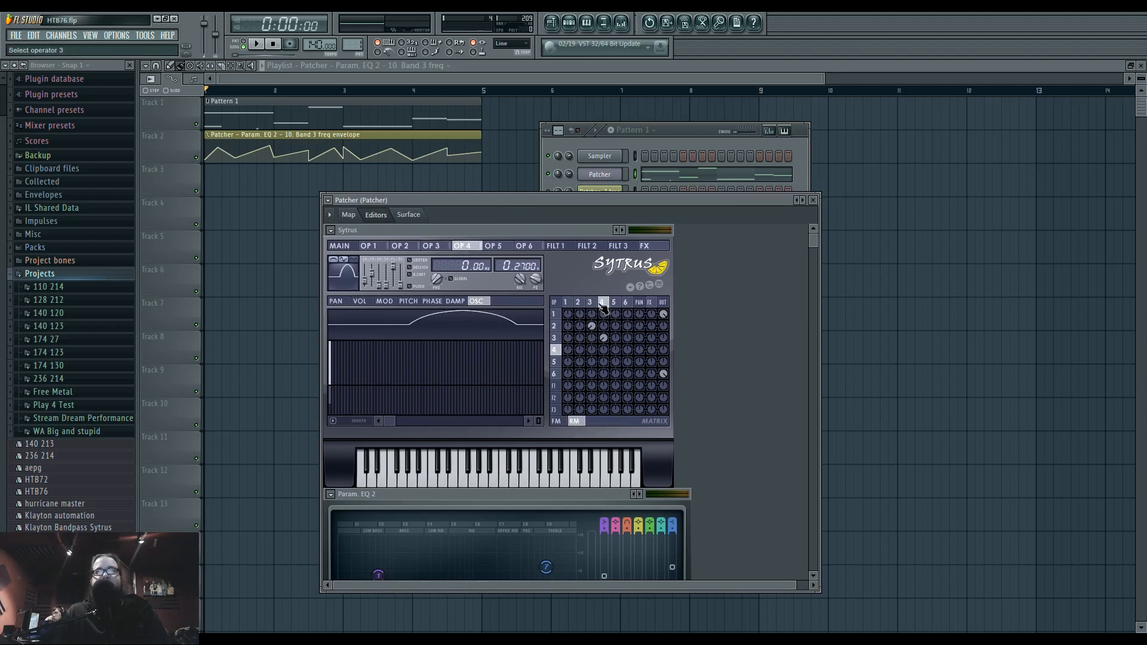
click(591, 303)
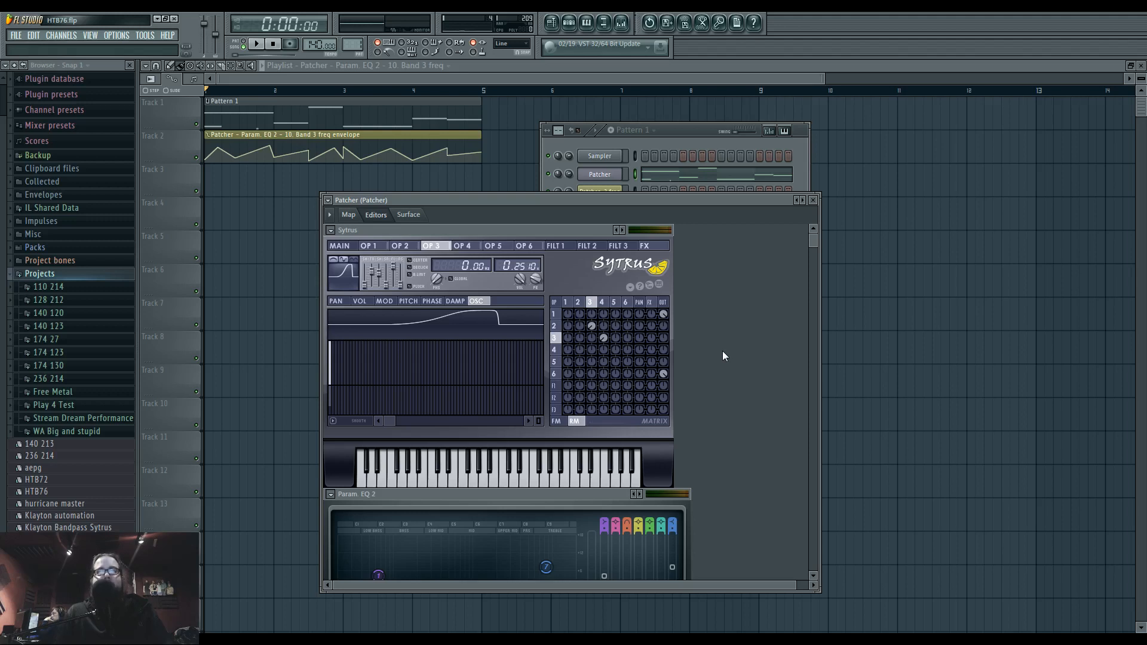
Examine the waveforms of operators 1 and 2 and their routing in the frequency modulation matrix
drag(513, 203, 544, 202)
click(610, 301)
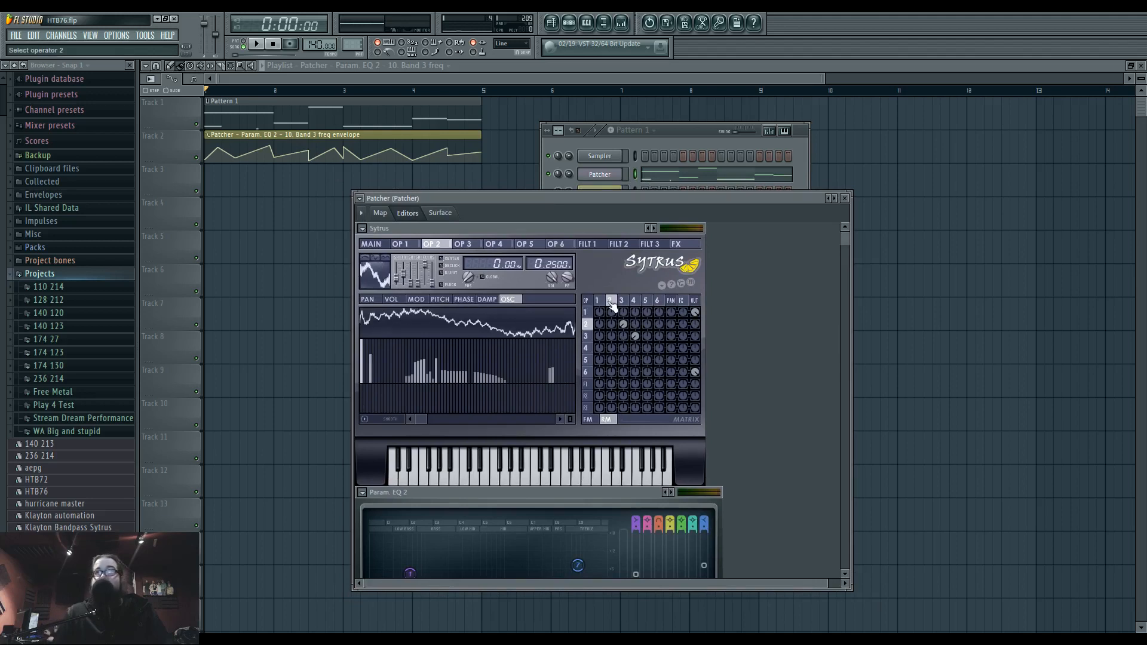
click(600, 302)
click(608, 303)
click(588, 420)
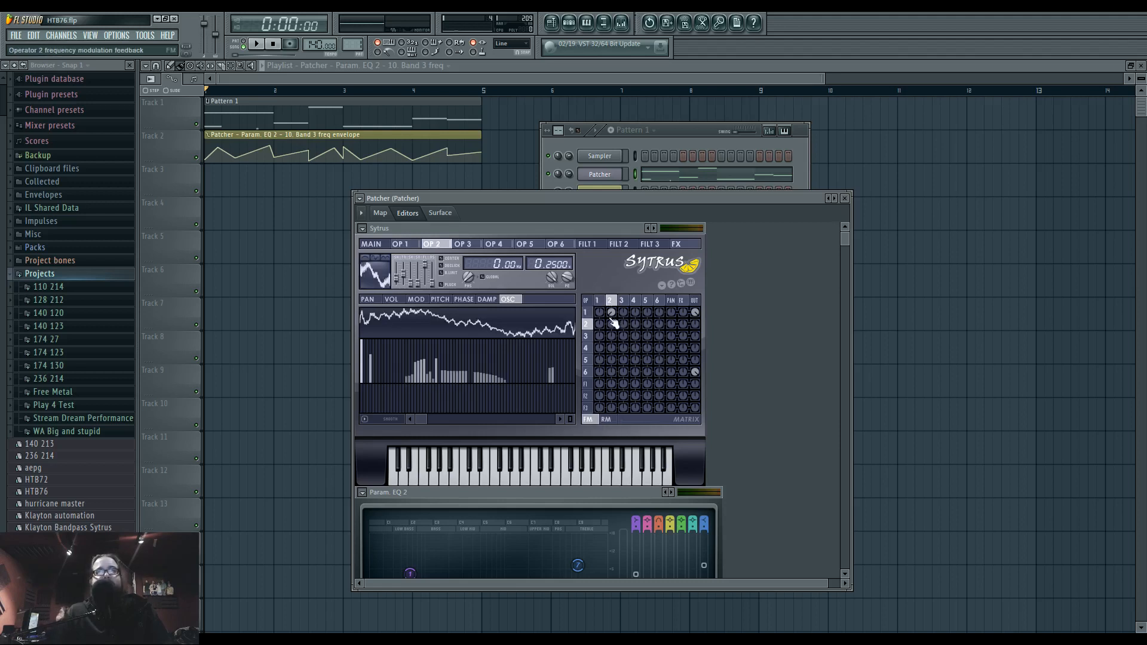
click(598, 300)
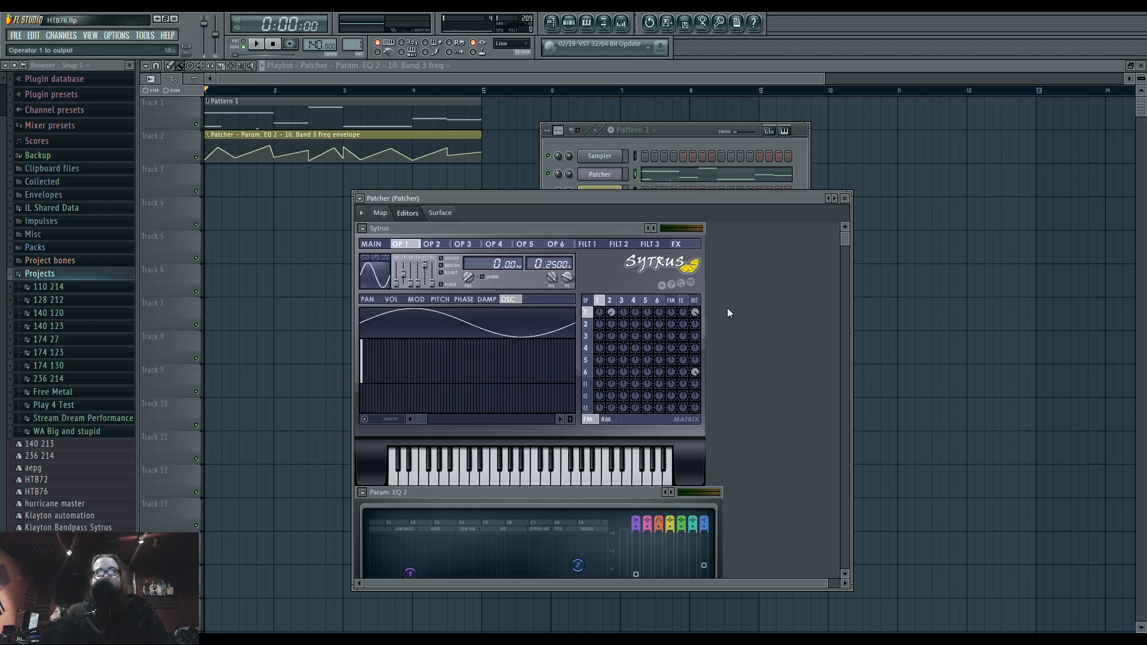
click(610, 300)
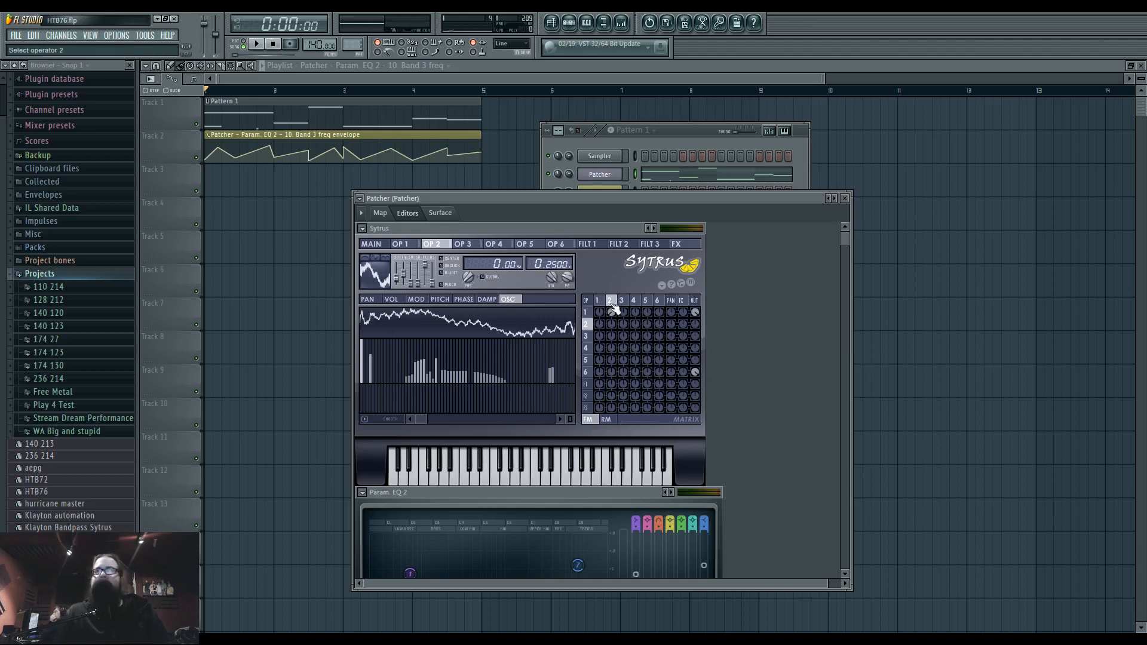
Play the pattern without and with operator 4 ring modulating operator 3 to compare the sound
click(624, 301)
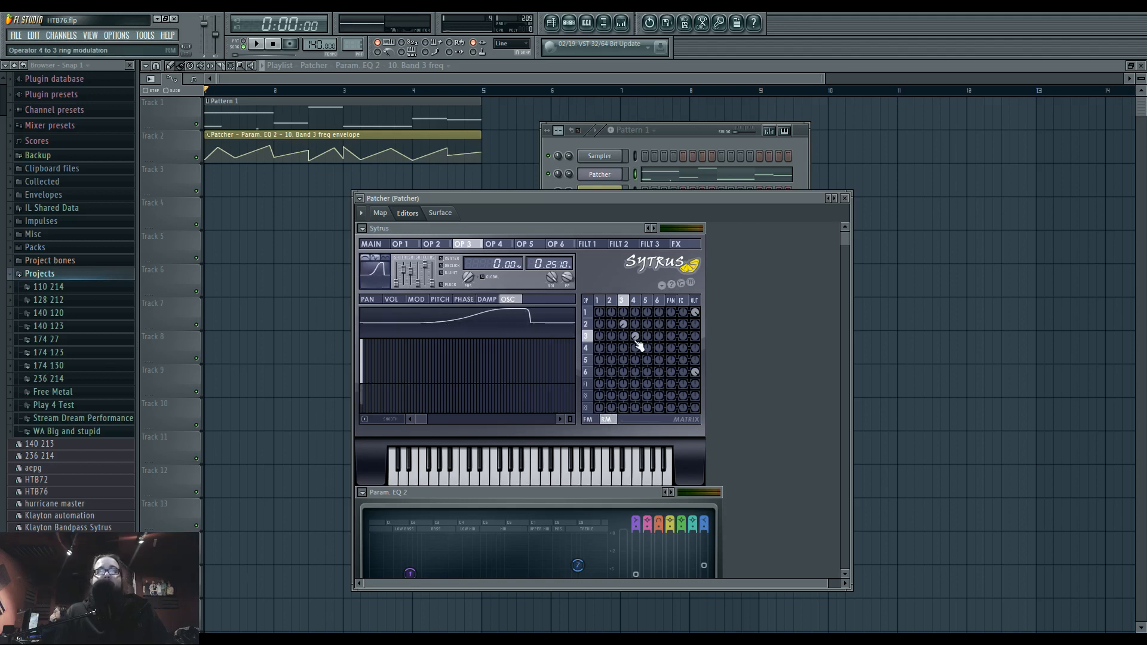
key(space)
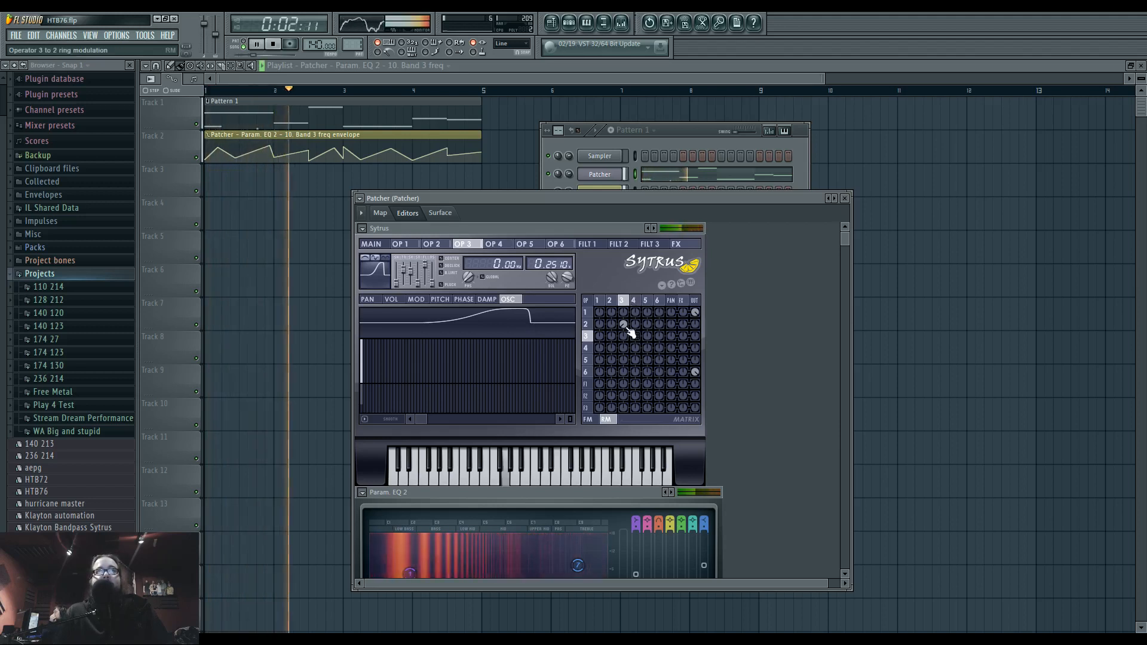
key(space)
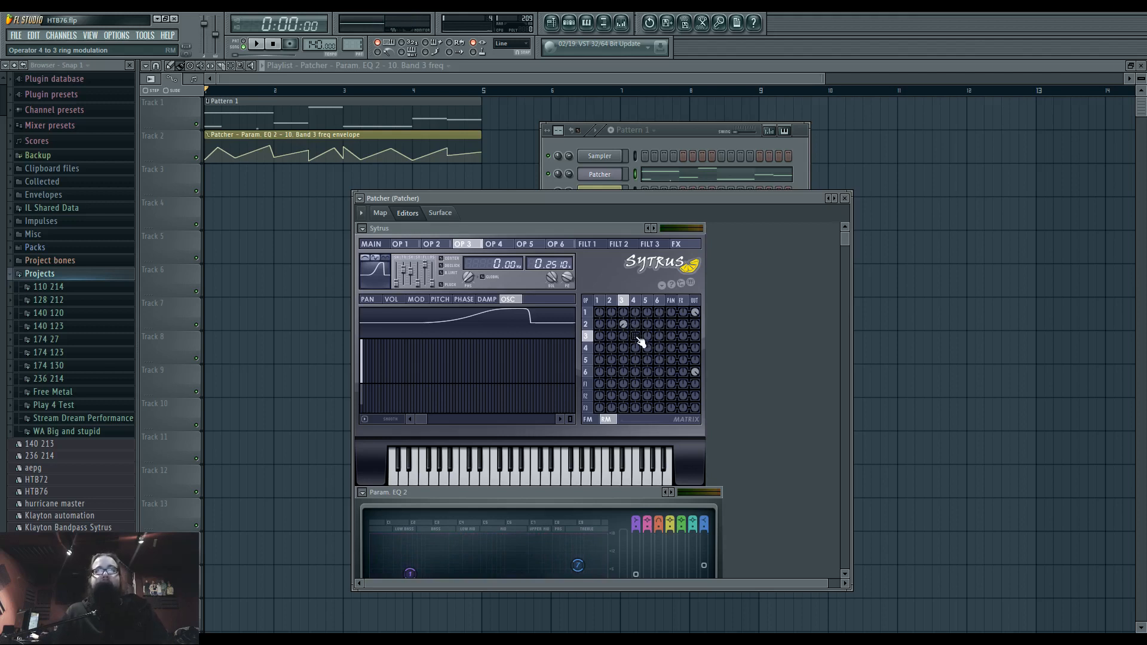
key(space)
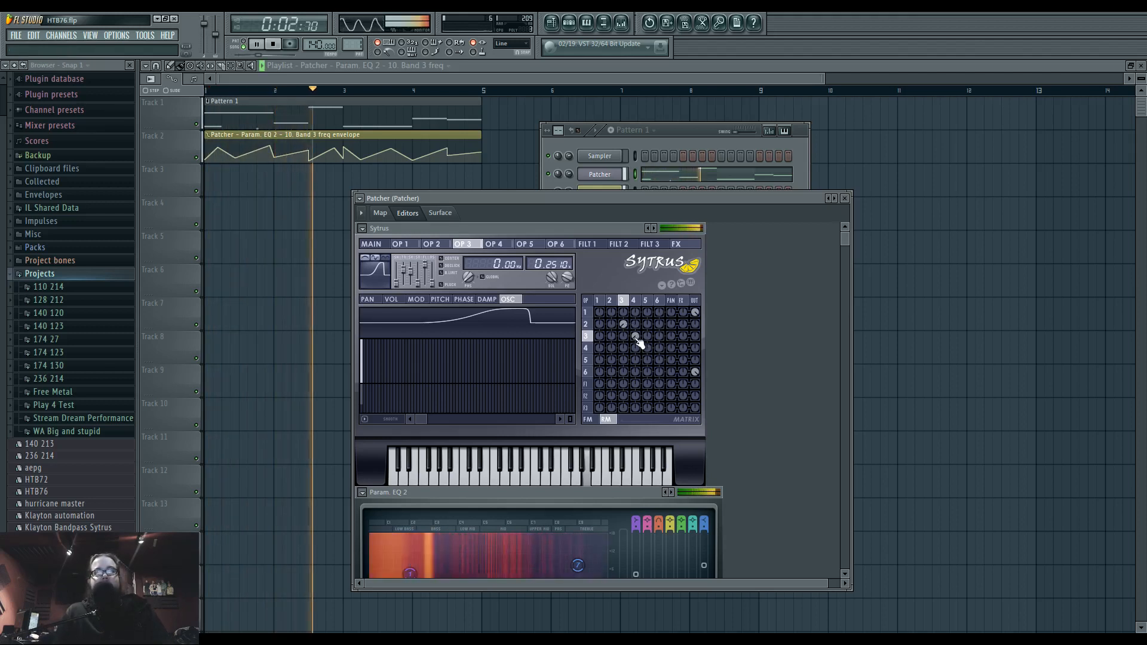
key(space)
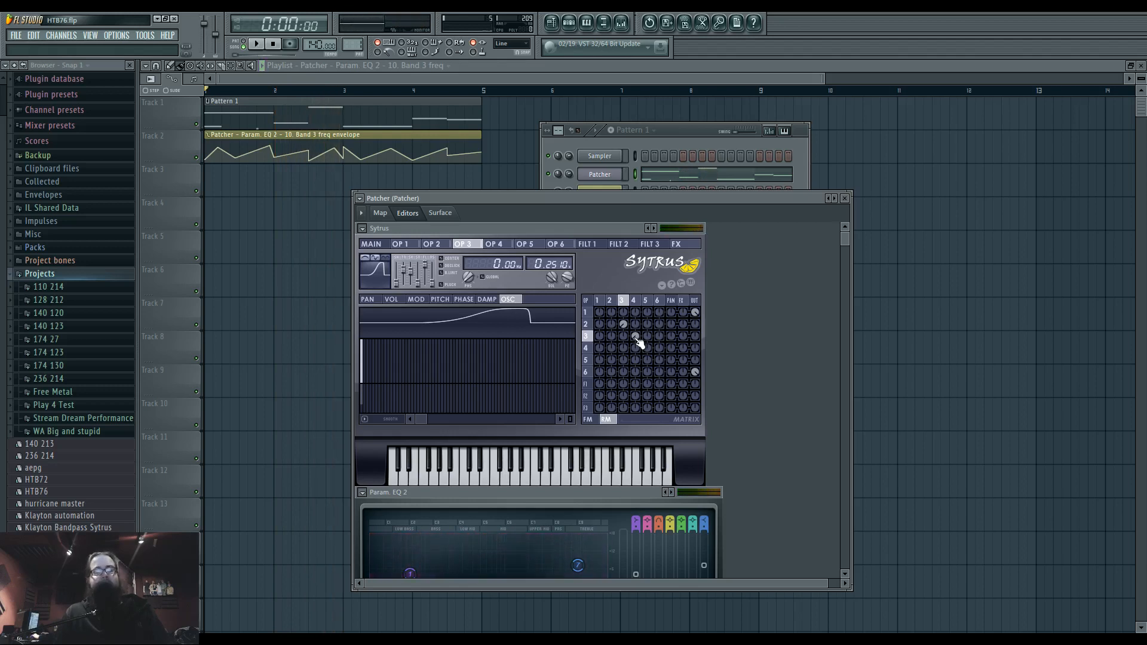
Inspect operator 4's frequency ratio, return to operator 3 and play a test note without the operator 4 ring modulation
click(634, 302)
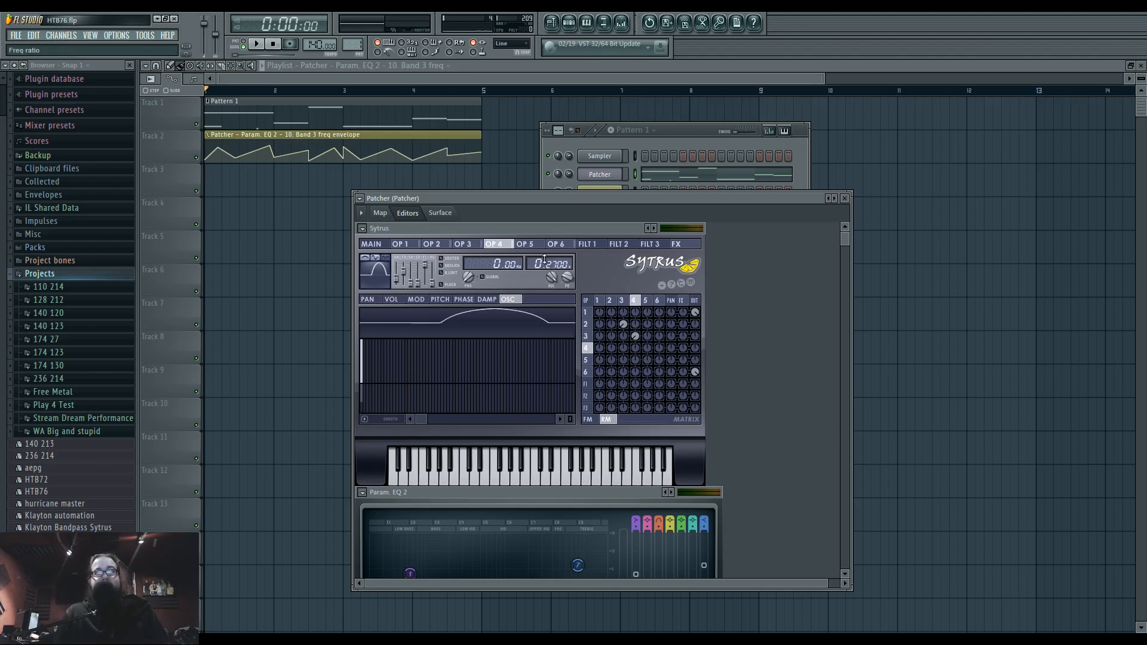
click(635, 301)
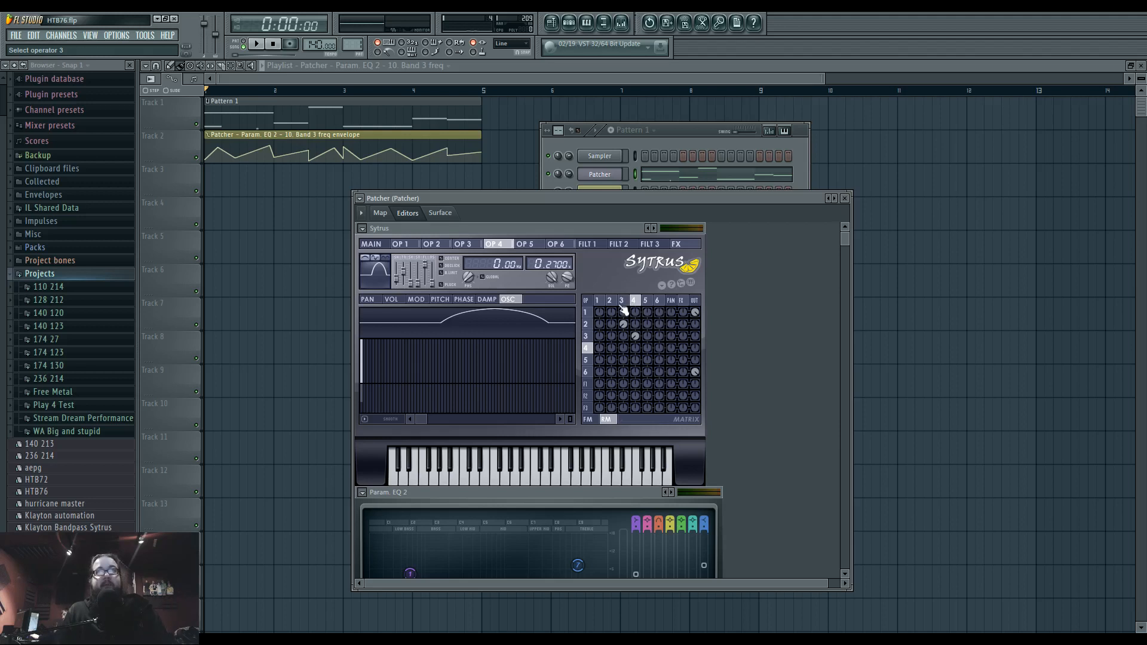
click(626, 302)
key(c)
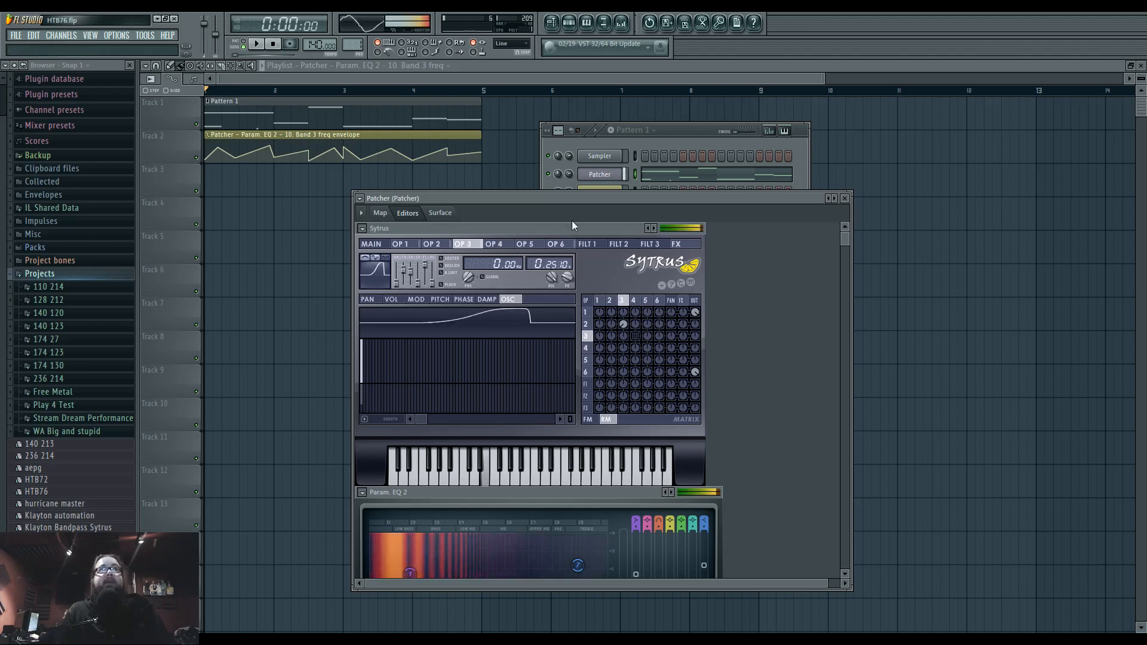
Open the mixer and bring the Patcher window back in front of it
click(625, 23)
click(597, 176)
click(597, 176)
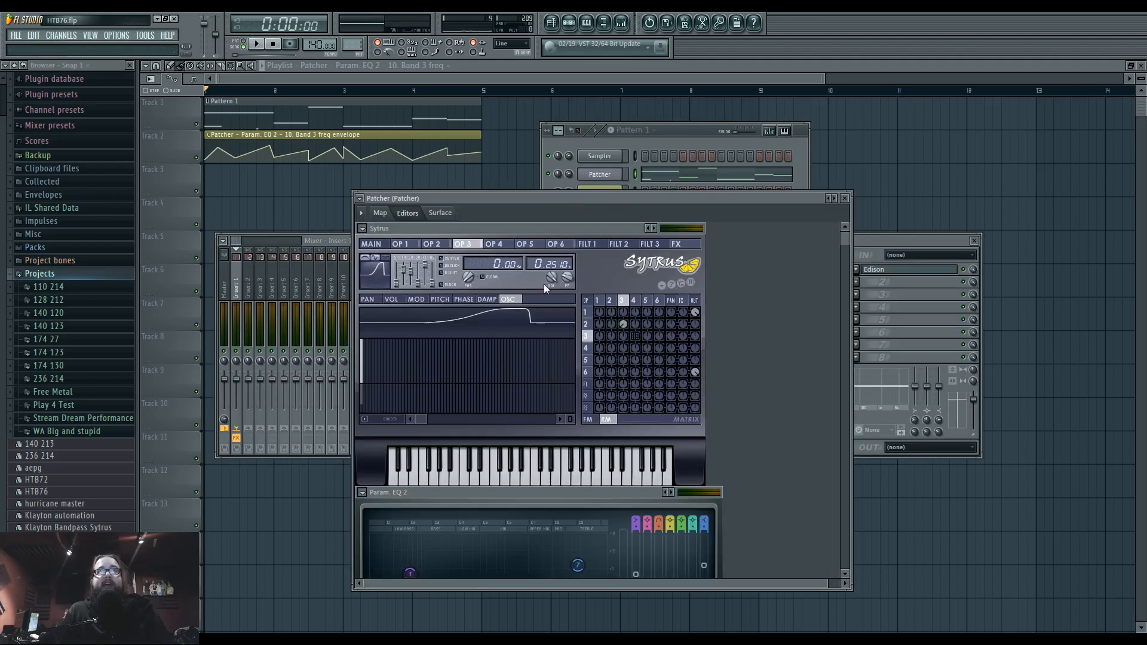
In the Patcher map, route Sytrus directly to To FL Studio, bypassing the effects chain, and move its node below that chain
click(380, 214)
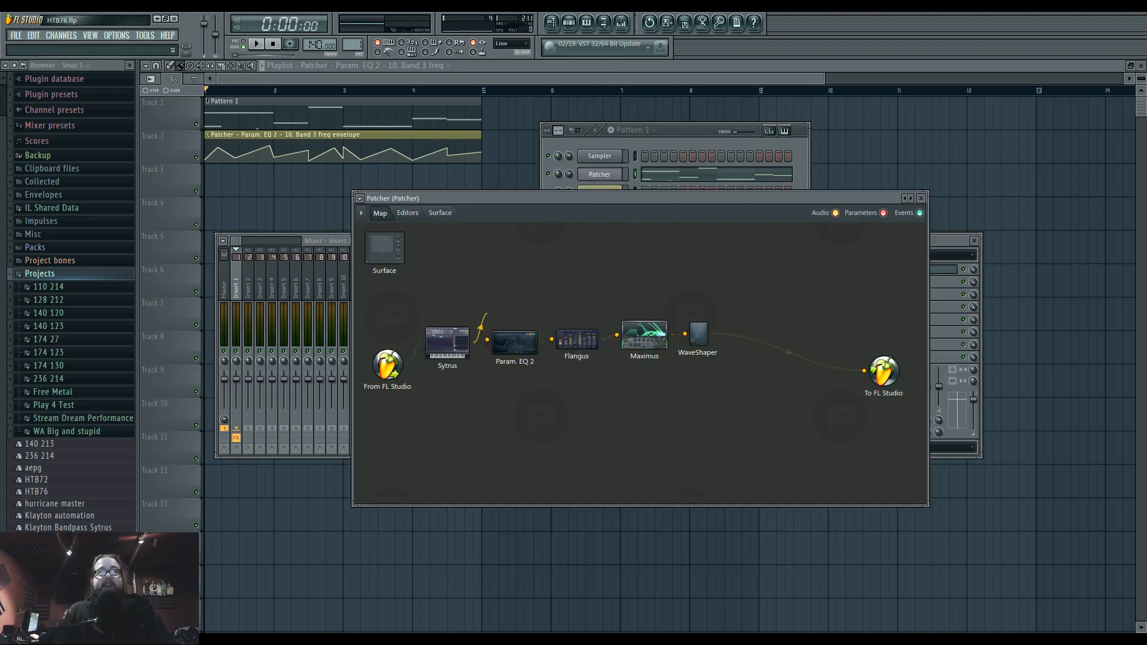
drag(475, 342, 864, 370)
drag(454, 341, 470, 398)
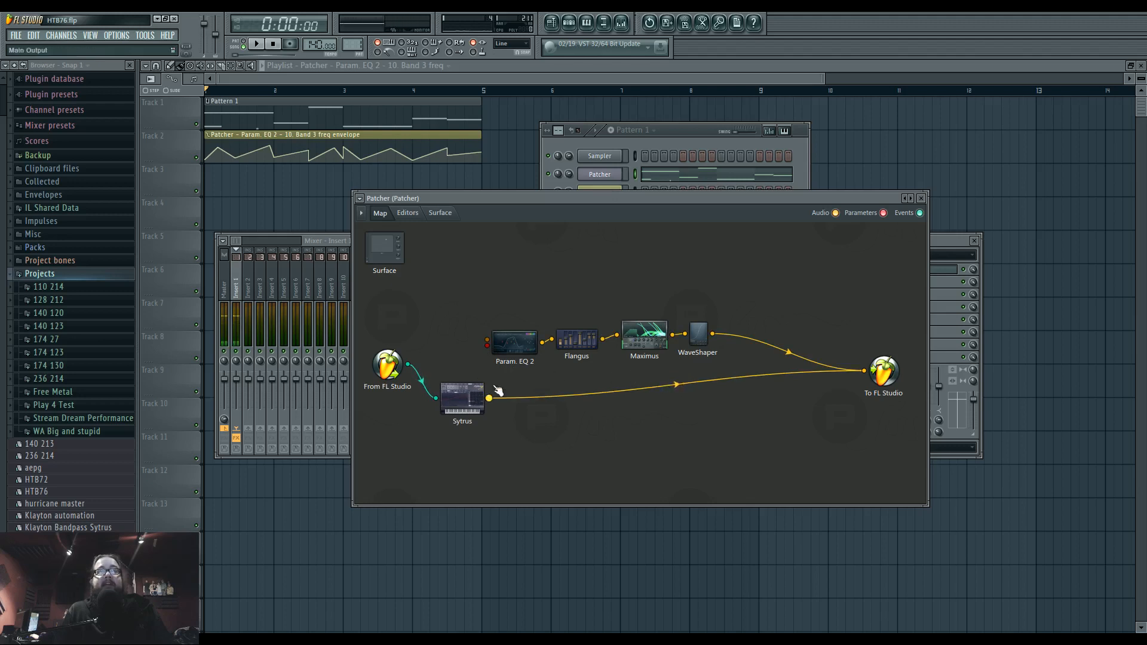
Reopen the Sytrus editor, play a test note and adjust operator 6's output level to 100%
double_click(463, 399)
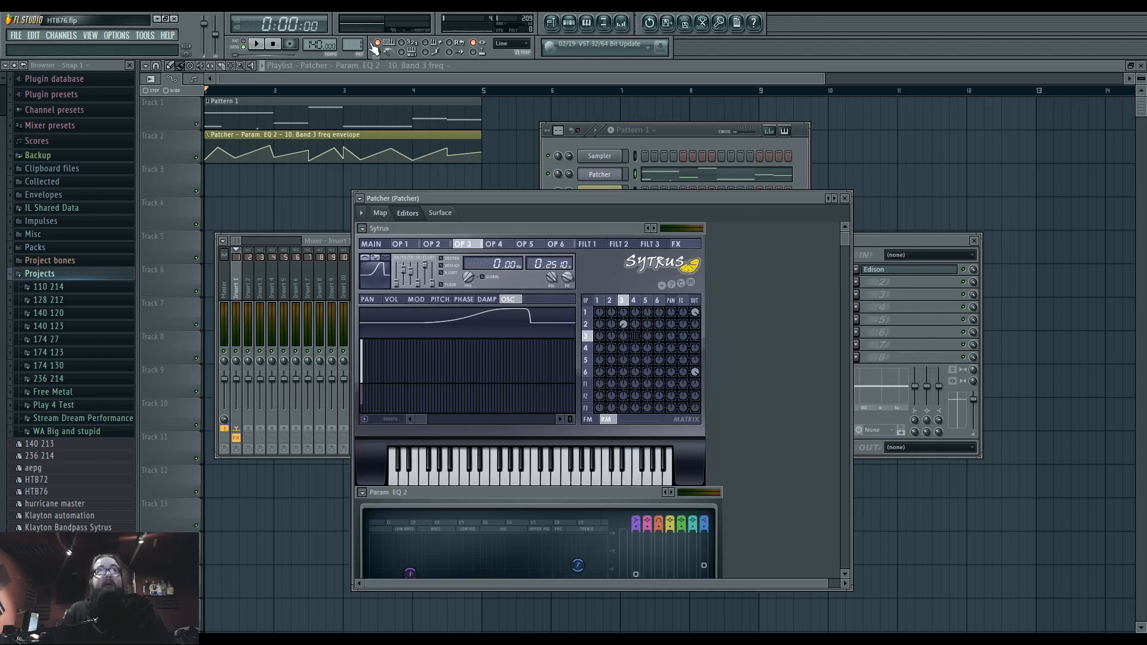
key(c)
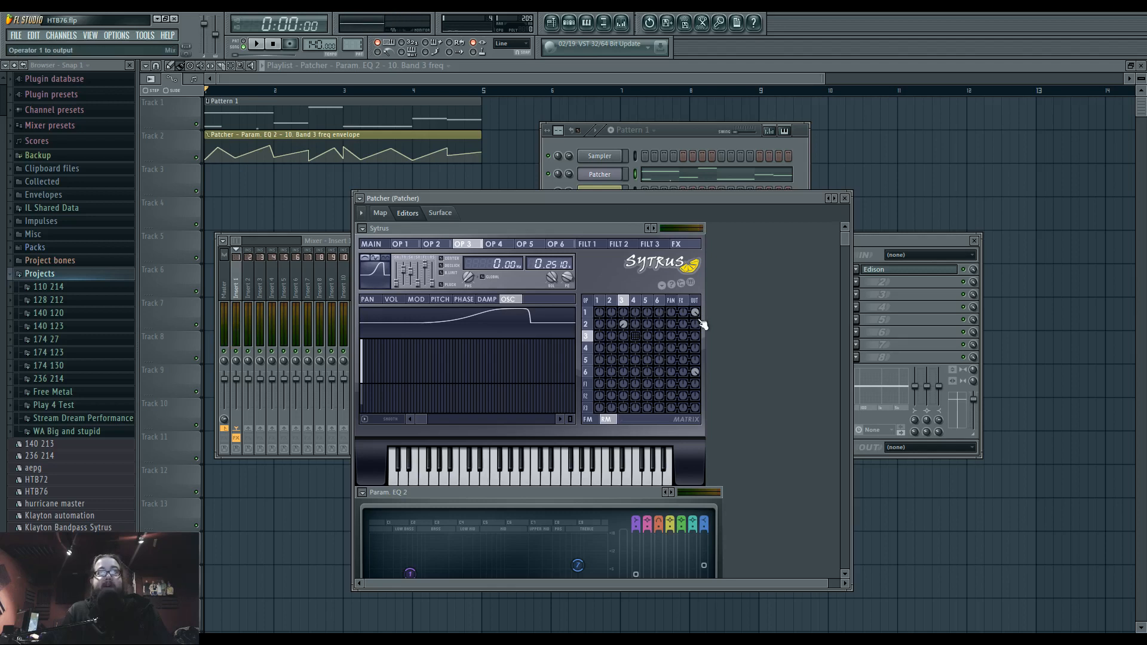
drag(695, 372, 695, 377)
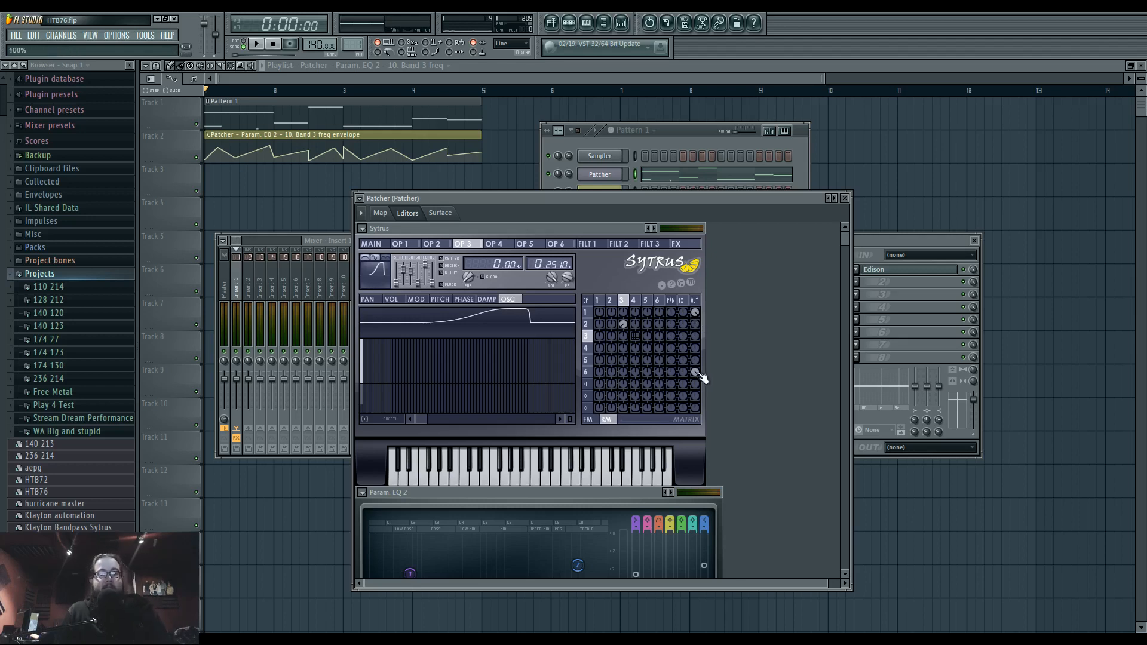
Load Wave Candy into the second effect slot of mixer Insert 1
click(860, 287)
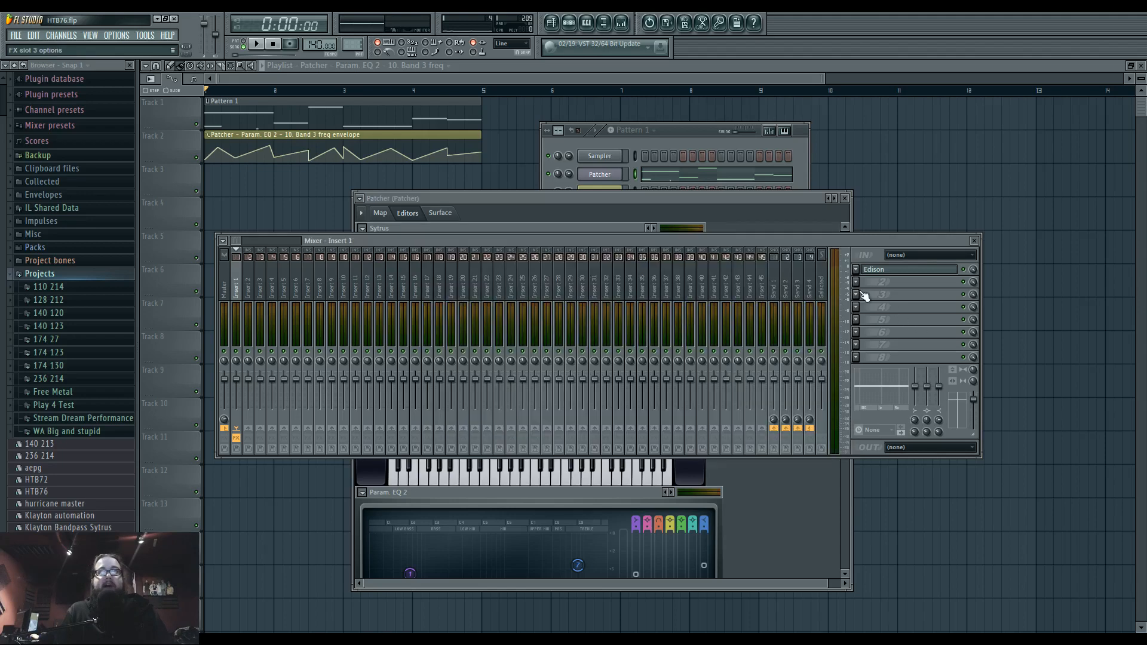
click(855, 282)
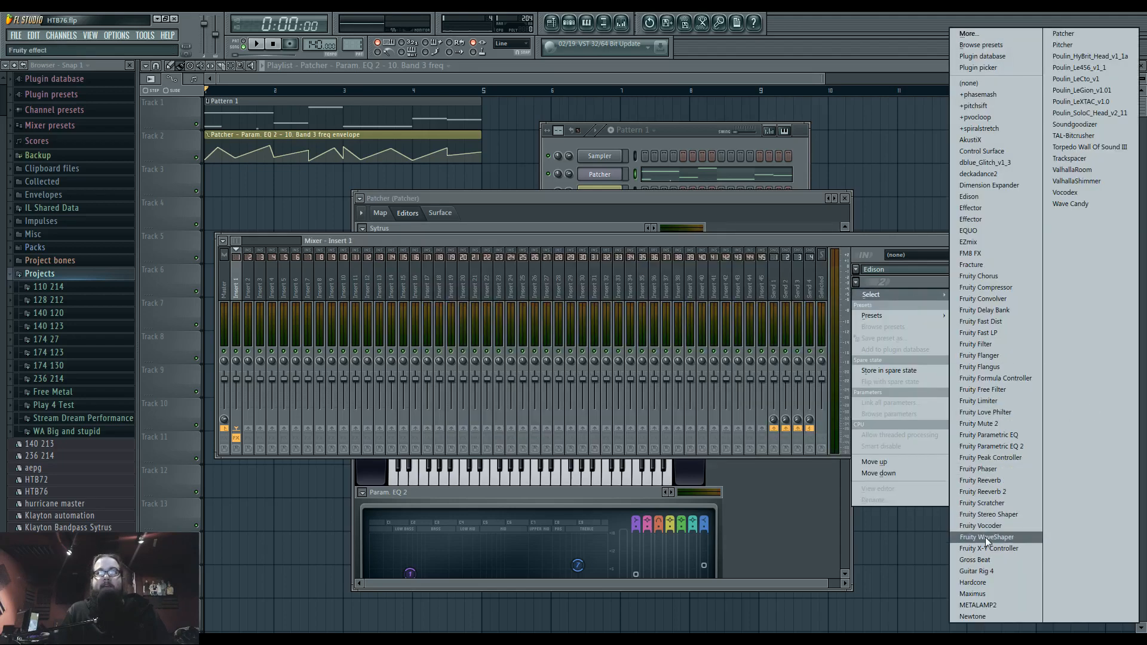
click(1070, 204)
Arrange the Wave Candy display beside its settings window and adjust the oscilloscope's Update setting
drag(454, 164, 685, 234)
right_click(685, 234)
click(735, 294)
drag(768, 274, 881, 423)
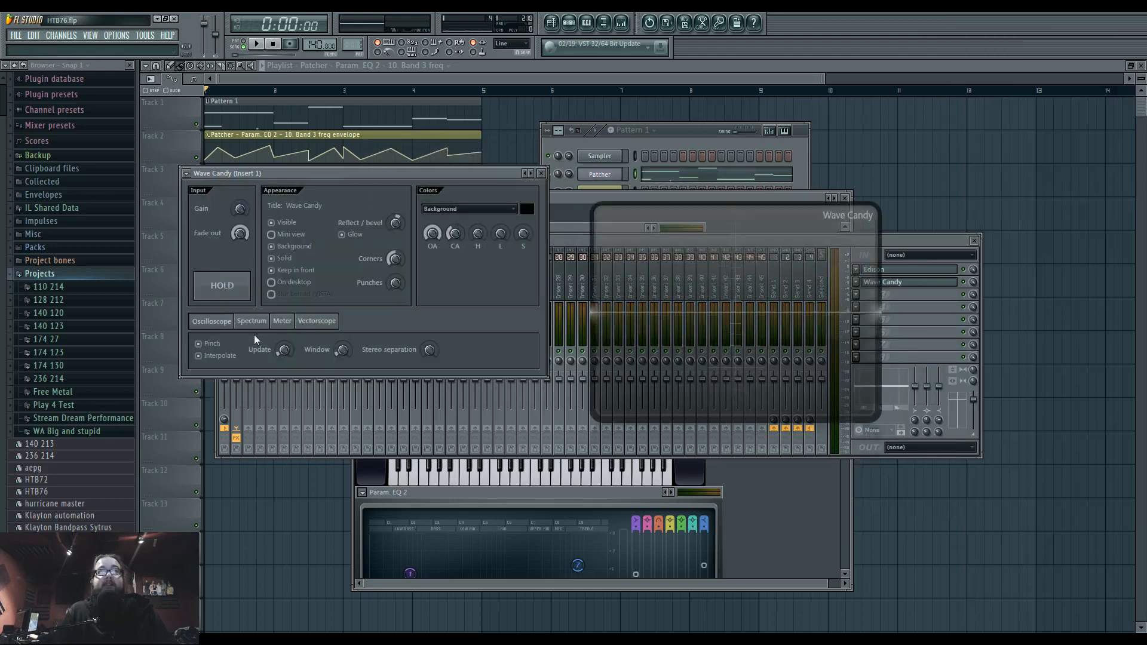
right_click(281, 348)
click(341, 401)
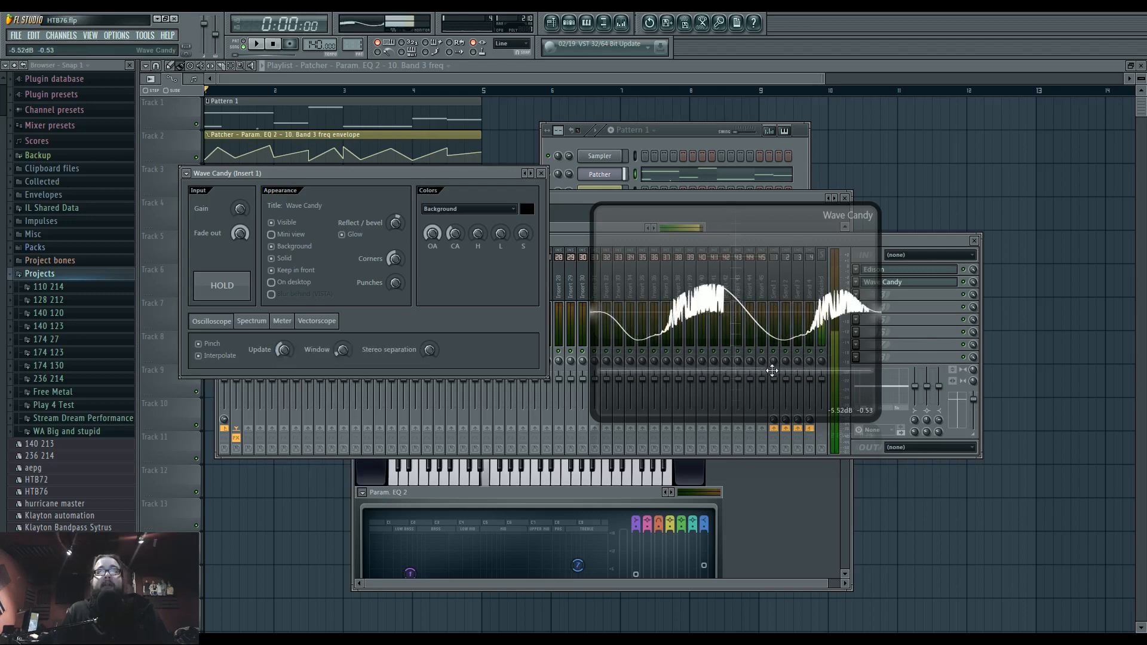
click(567, 639)
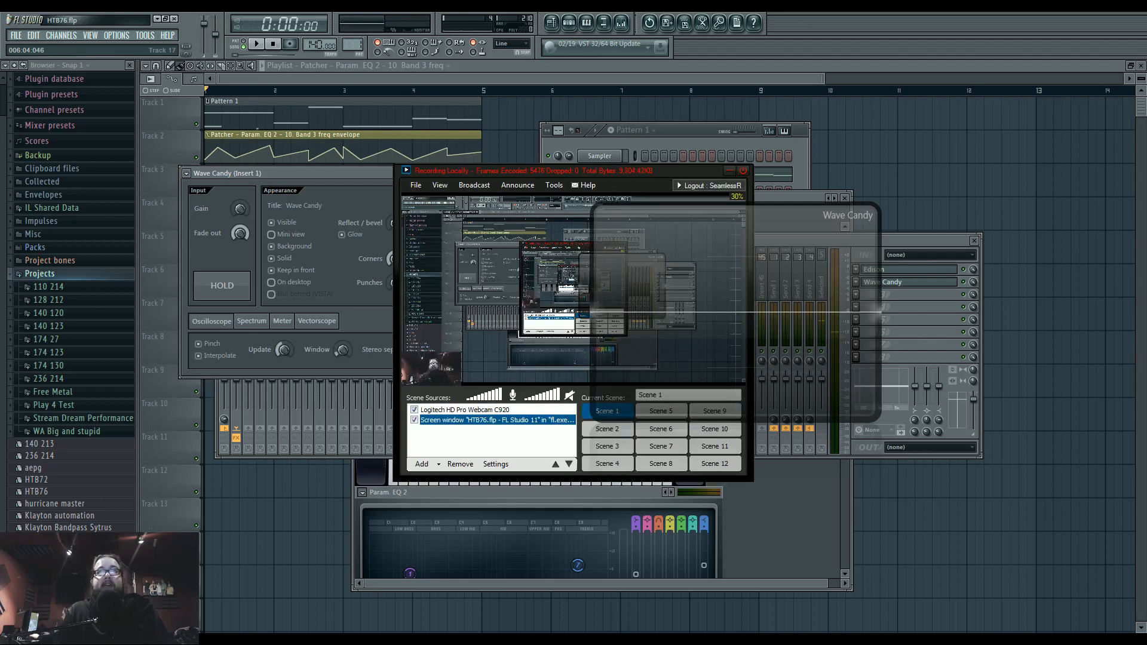
click(566, 639)
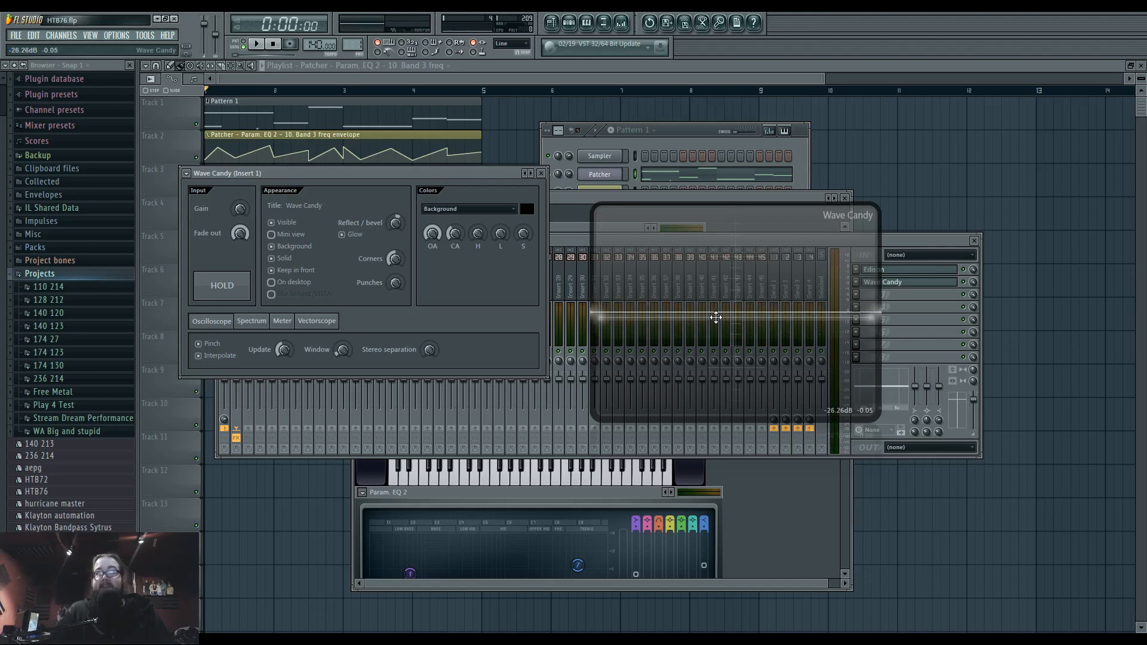
Close the Wave Candy settings, place Patcher beside the oscilloscope and play test notes with operator 3's ratio at 0.2500
click(542, 174)
drag(478, 200, 353, 202)
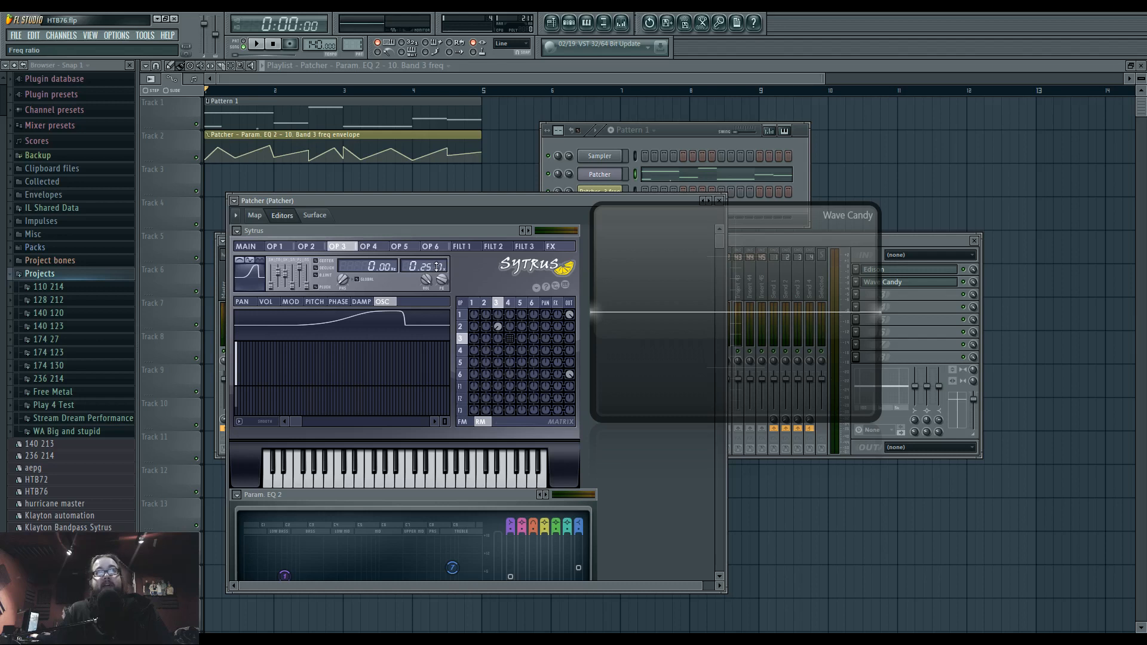
key(c)
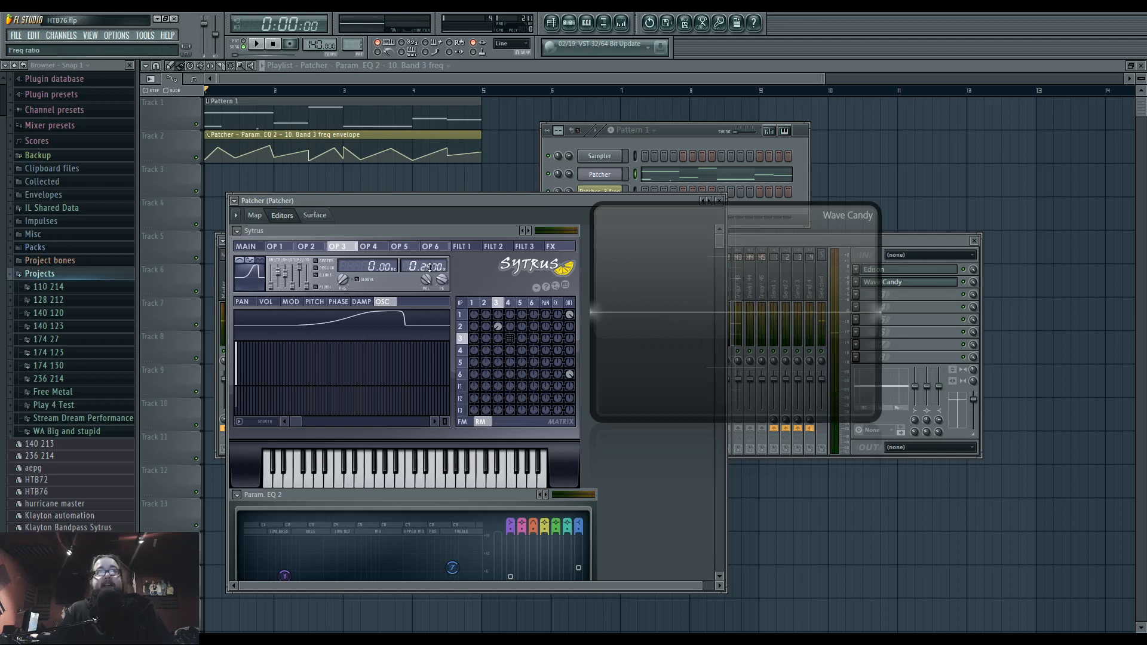
key(c)
Check operator 4 with its ring modulation into operator 3 restored, and return to operator 3 at ratio 0.2510
click(508, 302)
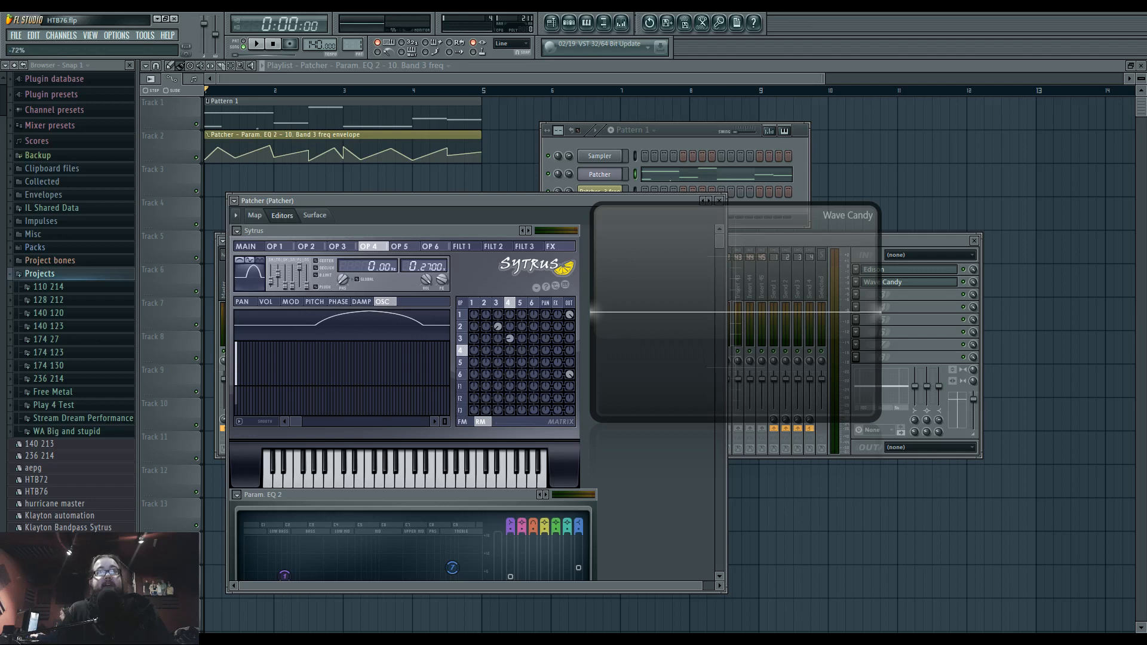
click(497, 303)
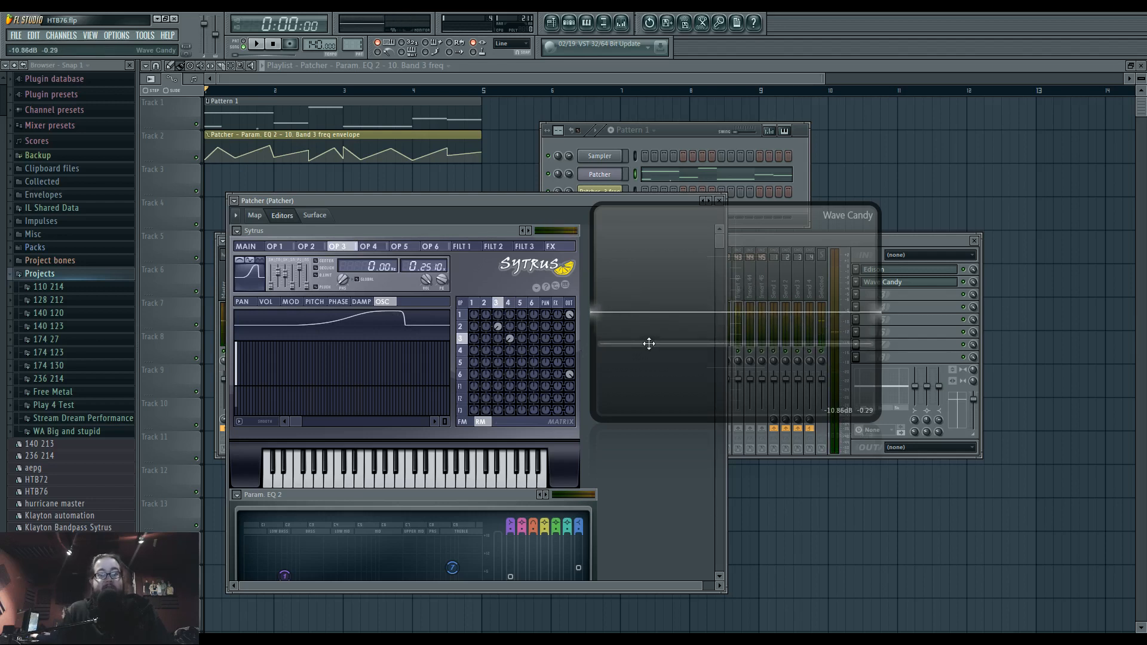
Select operator 4 in Sytrus and play a test note to view its waveform on the oscilloscope
click(509, 304)
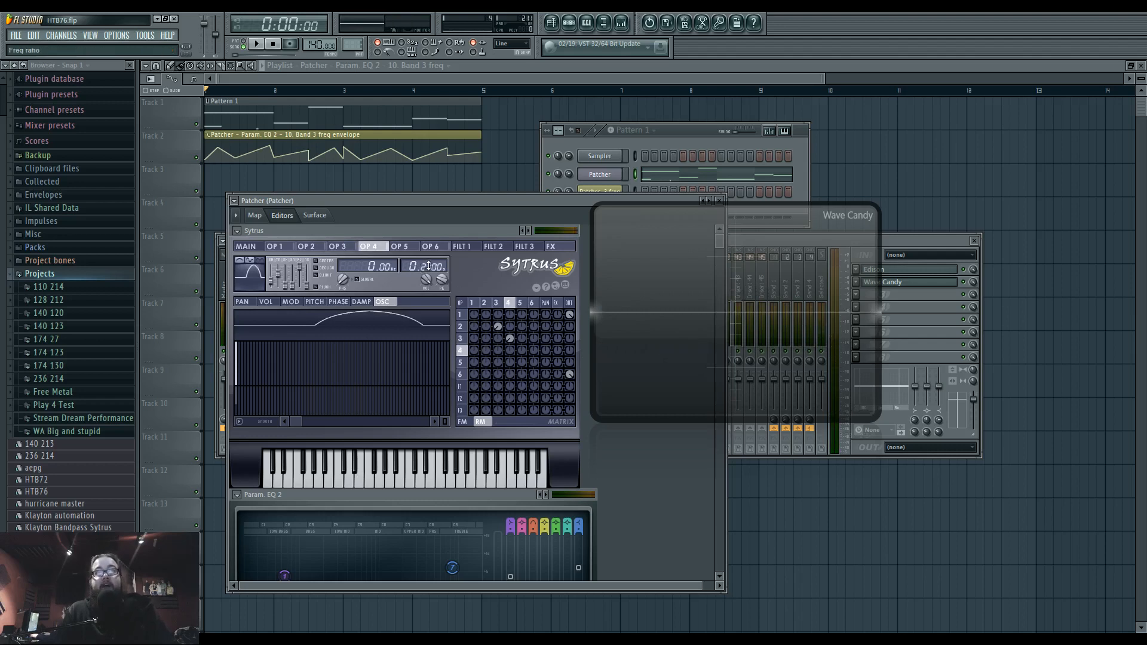
key(c)
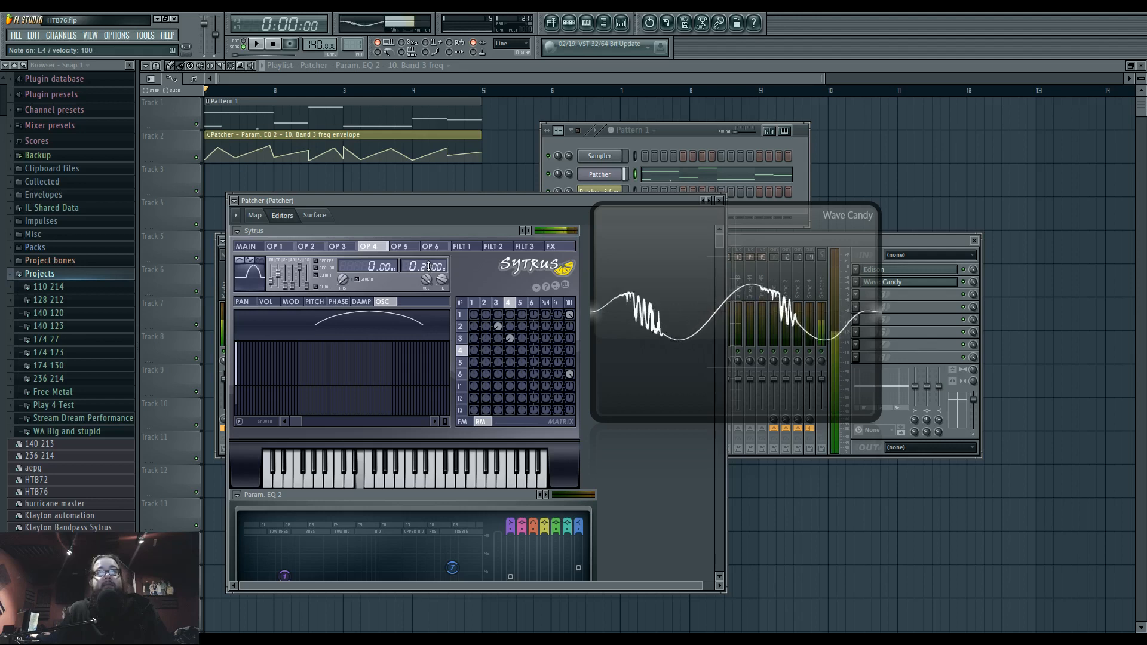
Set operator 4's Modulation Y pitch mapping to a rising line and operator 3's to a flat line
click(315, 302)
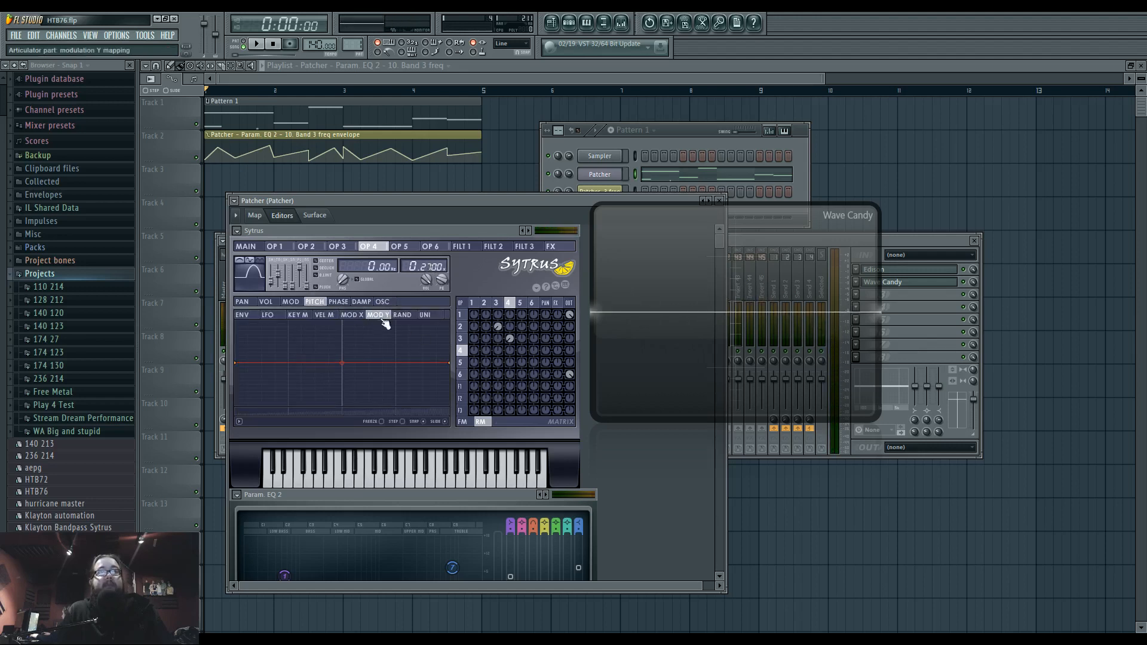
drag(451, 362, 451, 316)
drag(237, 363, 234, 421)
click(501, 303)
drag(444, 325, 452, 363)
drag(237, 407, 243, 376)
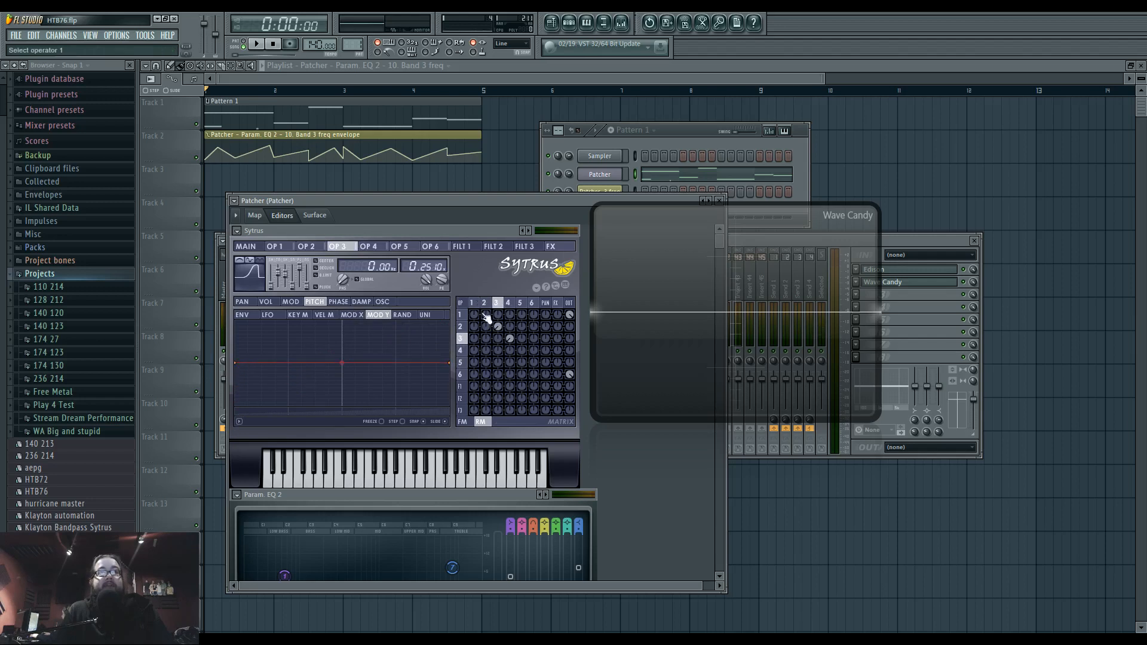
Check operator 4's pitch mapping and adjust the Modulation Y knob in Sytrus's main section
click(509, 303)
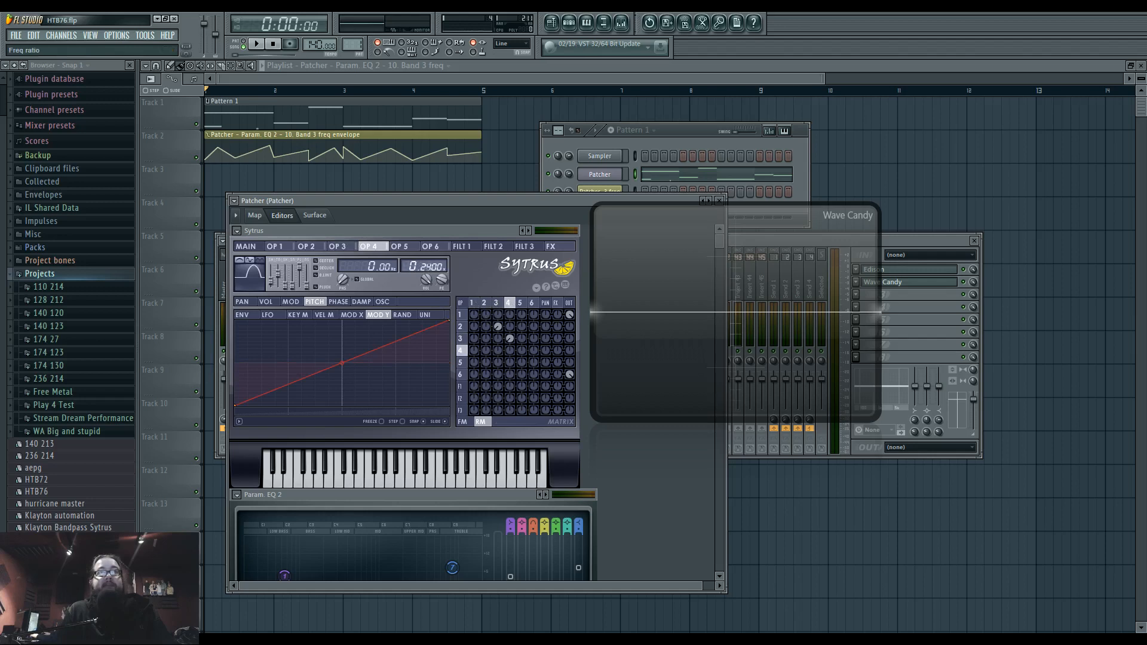
click(257, 246)
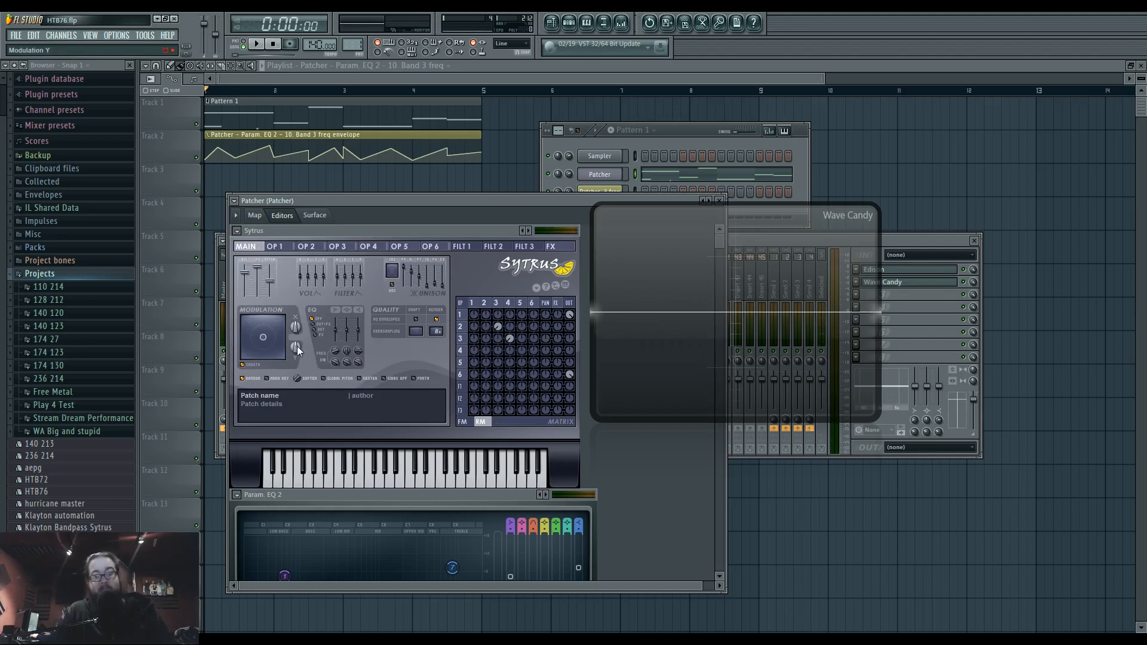
mouse_move(298, 349)
mouse_down()
mouse_move(297, 328)
mouse_move(298, 357)
mouse_move(297, 338)
mouse_up()
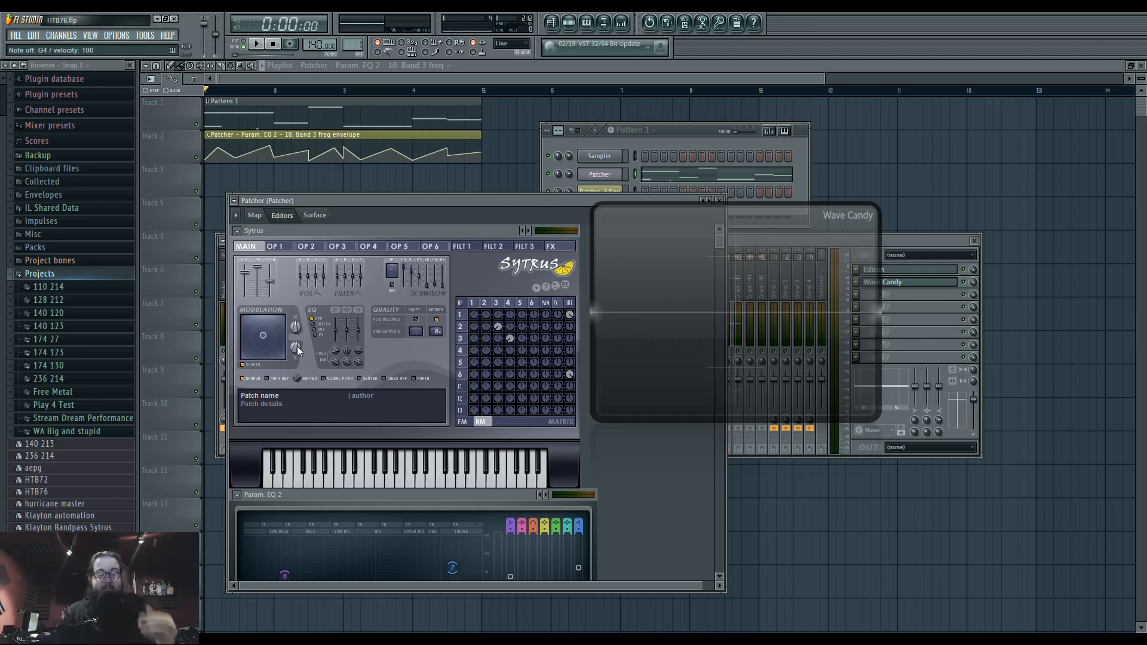
Play several test notes and part of the song to examine the patch's waveform in Wave Candy
key(c)
key(y)
key(r)
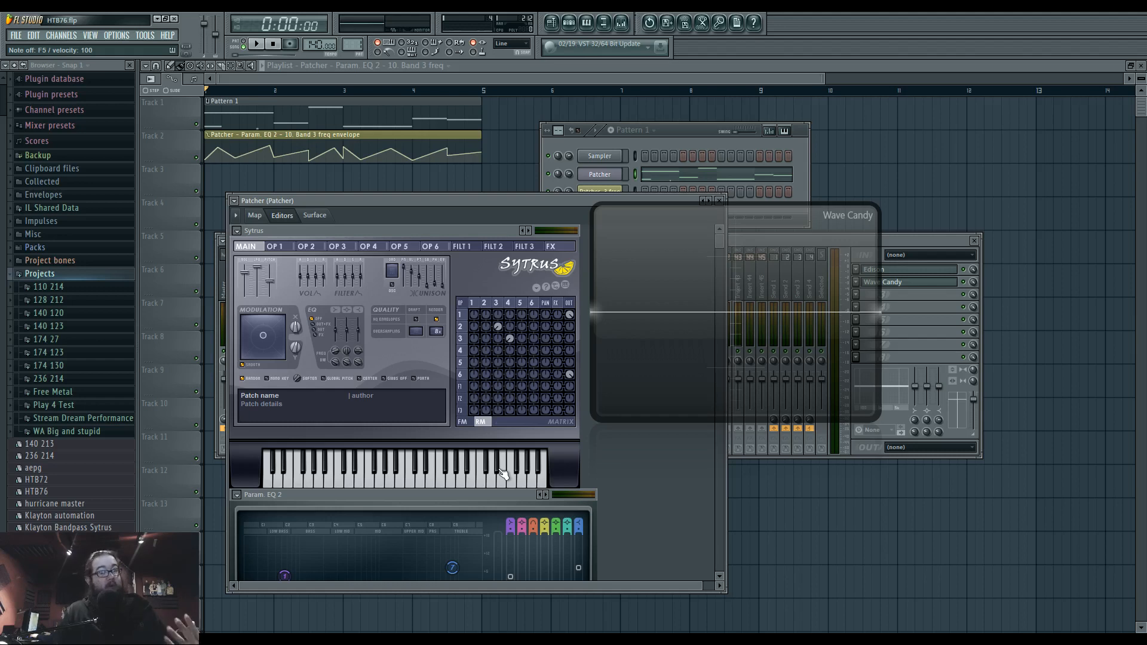
key(space)
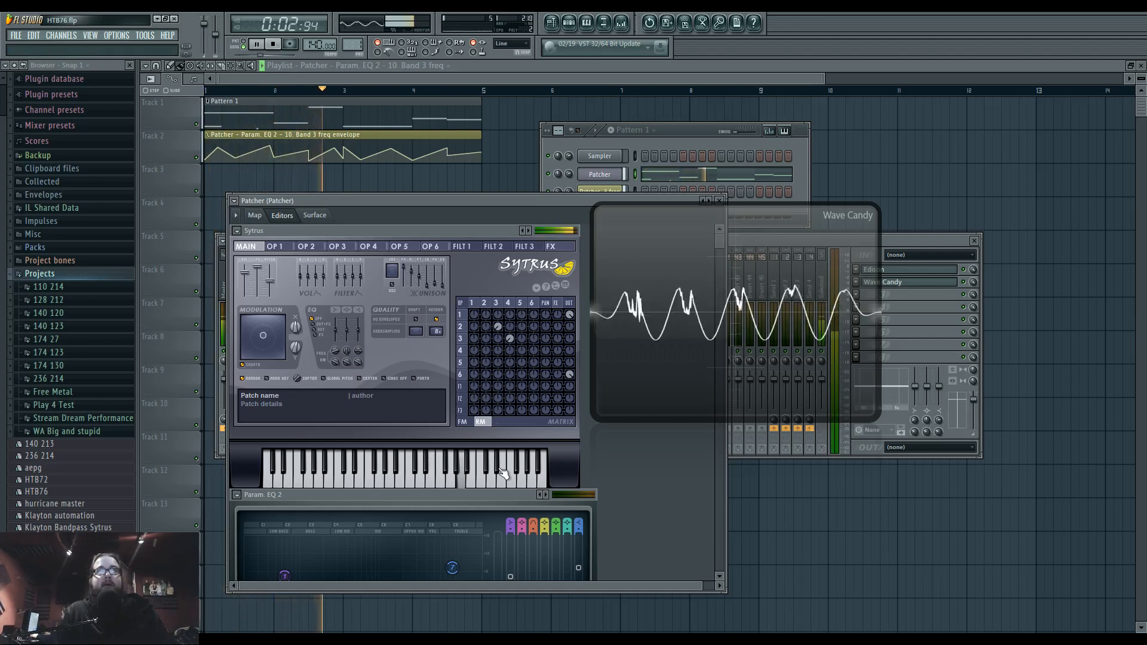
key(space)
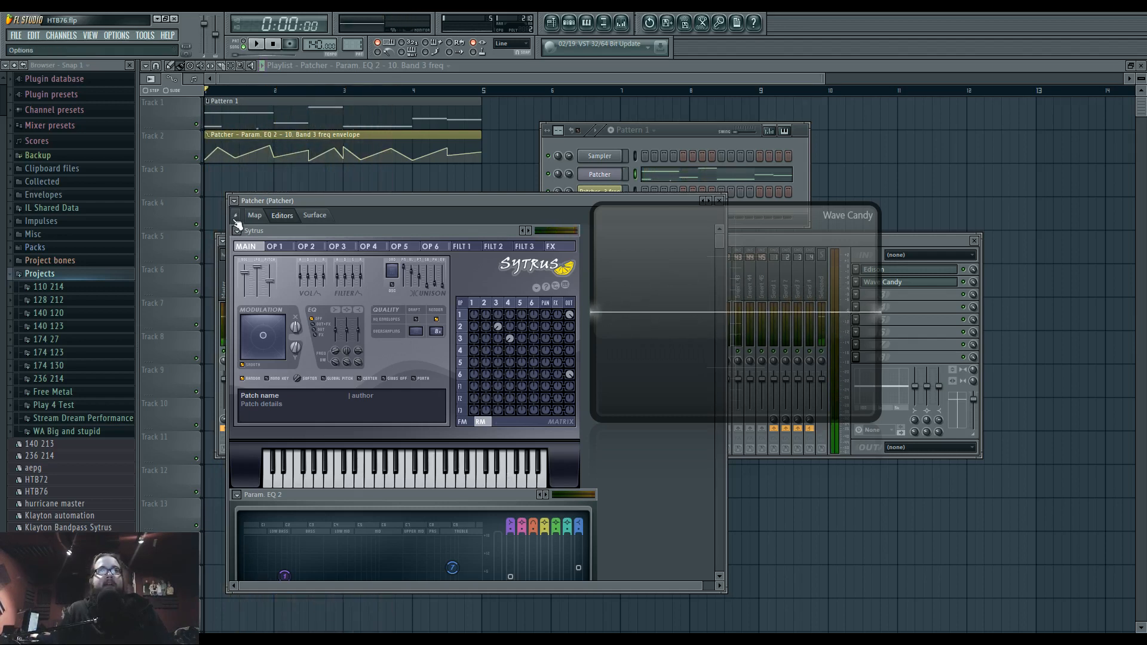
Show the Patcher module map and put the Wave Candy display out of the way
click(254, 216)
drag(729, 287, 1030, 262)
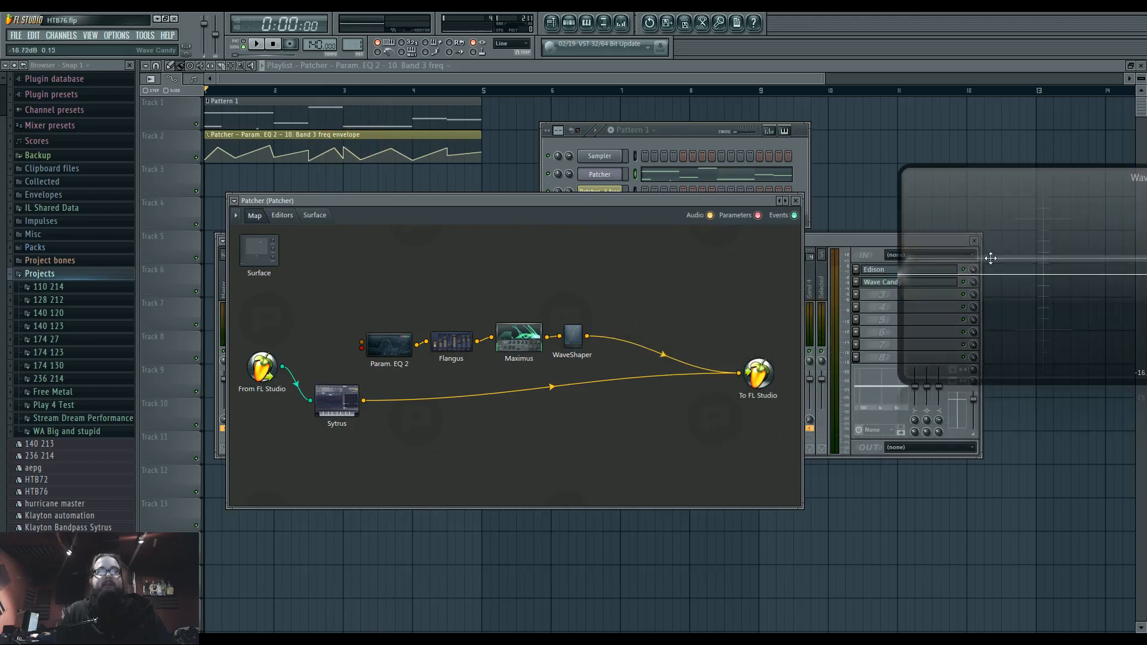
click(962, 282)
Route Sytrus into Param. EQ 2 instead of the output and connect the WaveShaper to FL Studio's output
drag(738, 375, 719, 414)
drag(363, 401, 362, 343)
drag(334, 400, 318, 370)
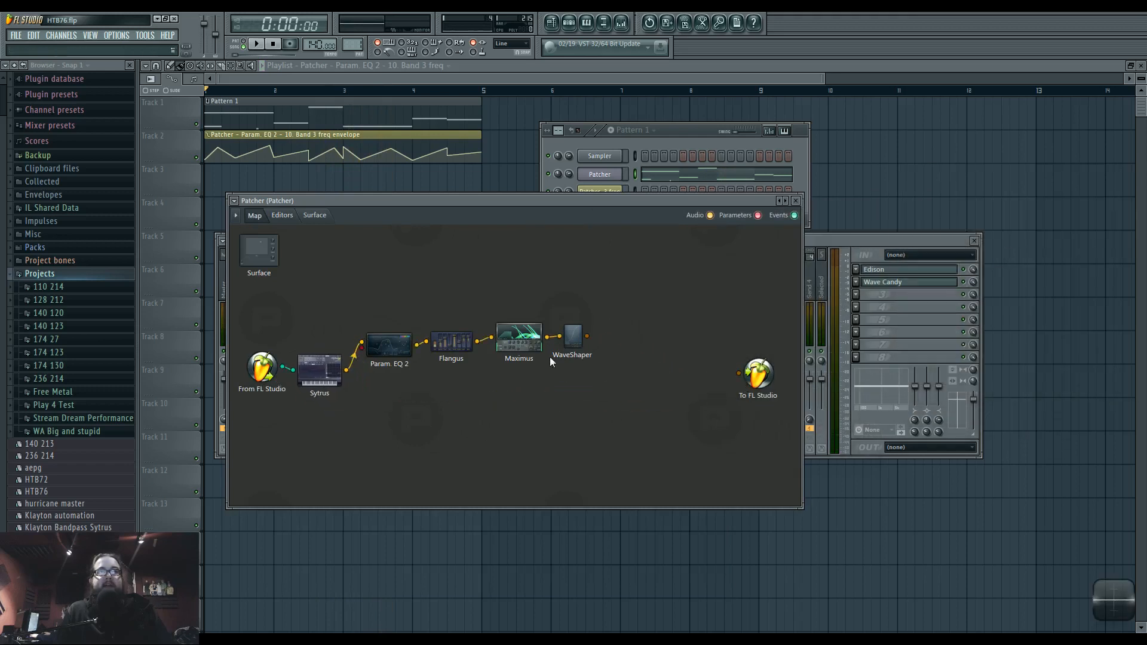
drag(587, 336, 736, 375)
Listen to the song through the full effects chain and shift the Patcher window clear of the mixer's first tracks
key(space)
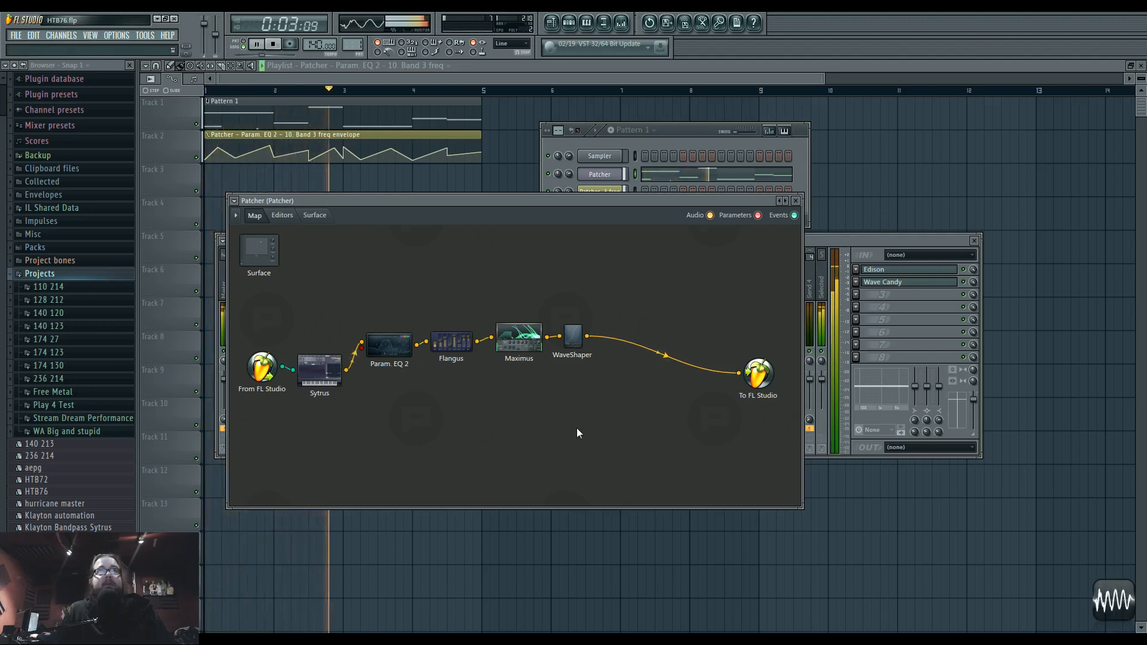
drag(545, 205, 614, 213)
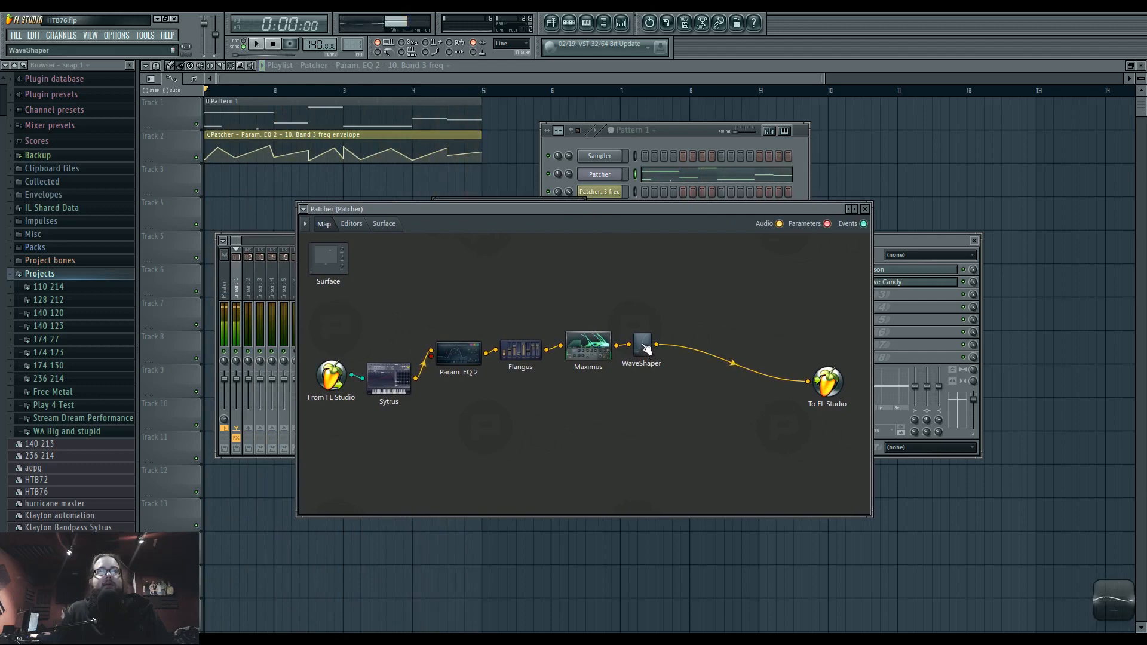
key(space)
Check the WaveShaper, delete it from the map and connect Maximus to FL Studio's output
double_click(646, 355)
click(324, 224)
right_click(645, 339)
click(679, 383)
drag(780, 375, 808, 381)
Rearrange the Maximus, Flangus, Param. EQ 2 and Sytrus modules into an evenly spaced chain on the map
drag(589, 349, 618, 356)
drag(520, 354, 539, 353)
drag(453, 354, 481, 358)
drag(385, 378, 390, 358)
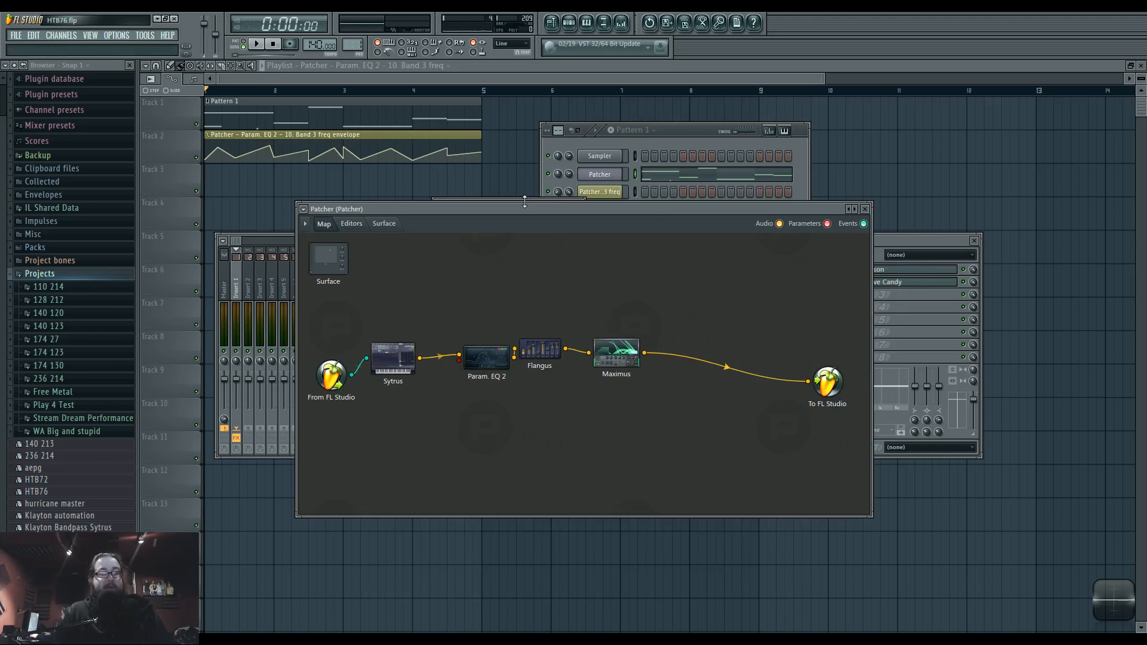
drag(512, 356, 497, 352)
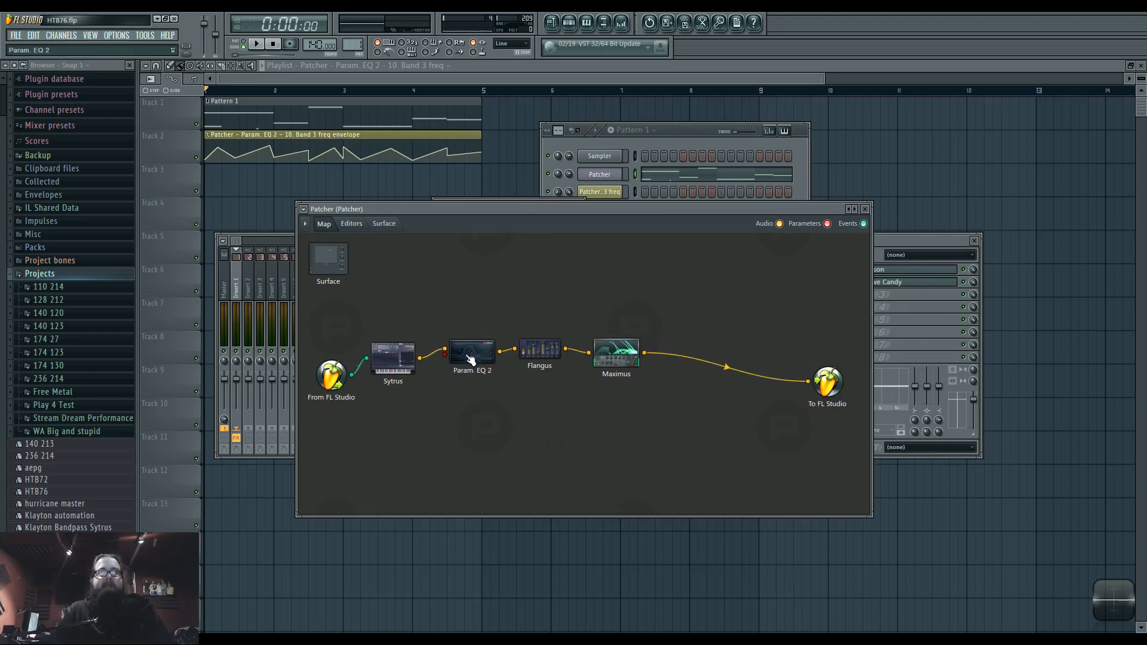
Open Param. EQ 2, play the song to watch band 3's sweep and raise band 3's frequency
double_click(488, 357)
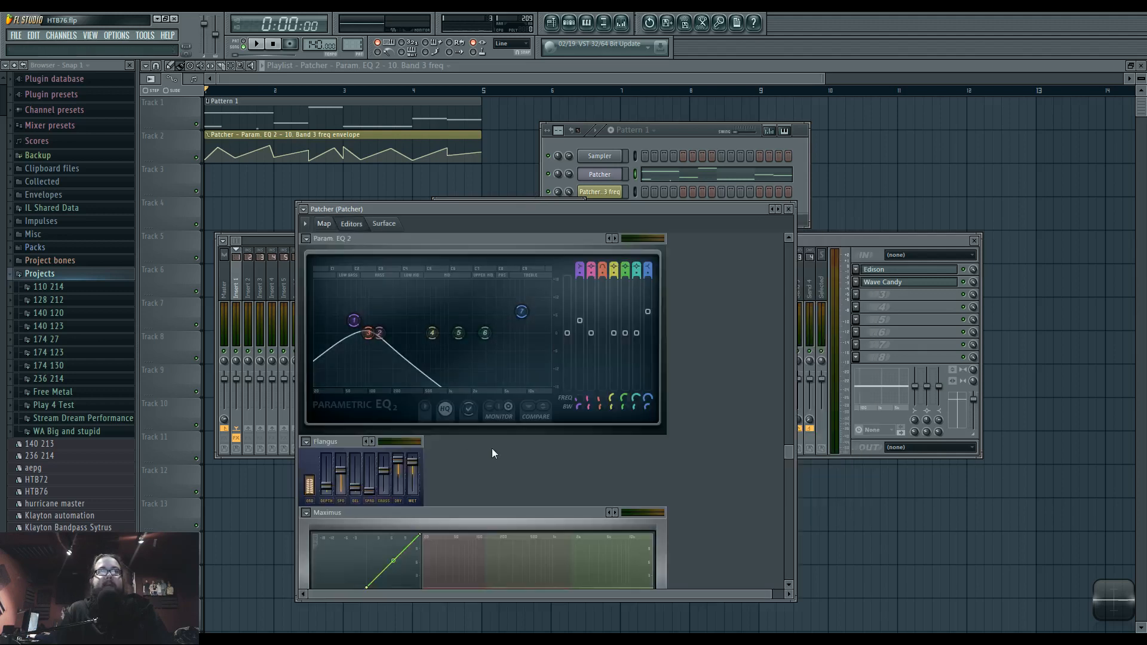
key(space)
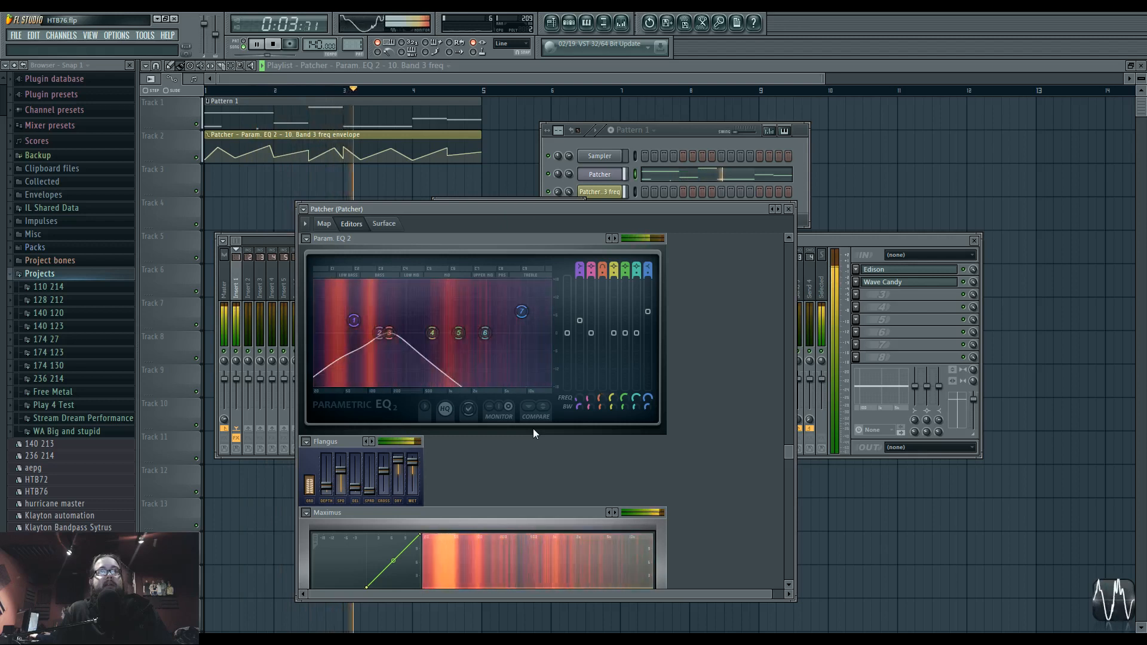
key(space)
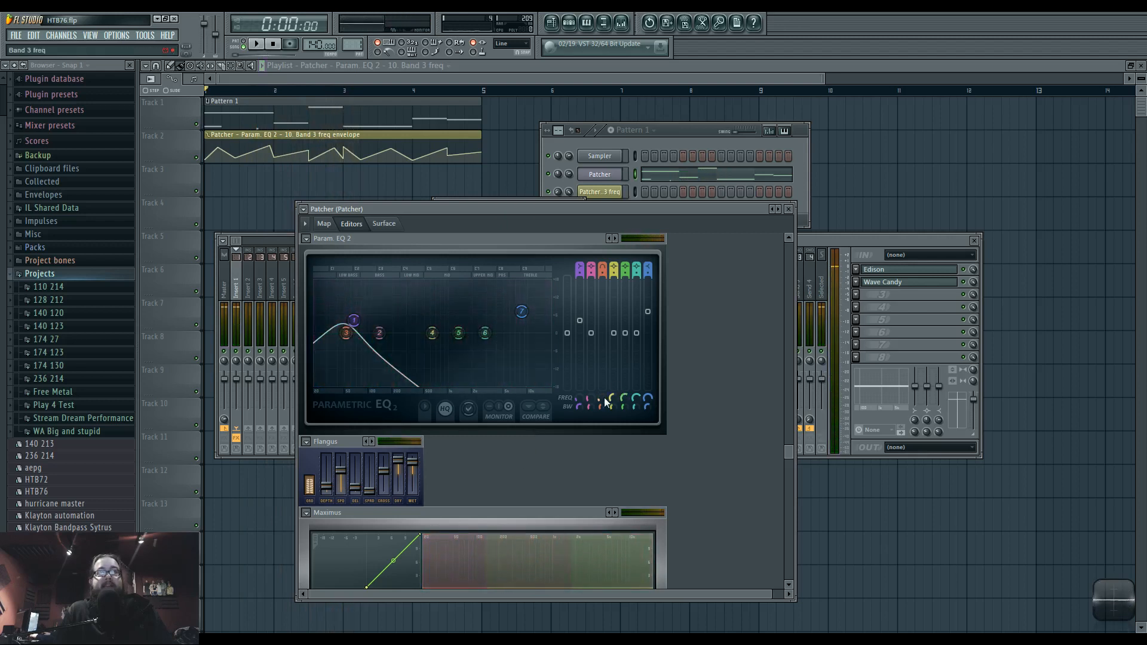
drag(601, 399, 601, 363)
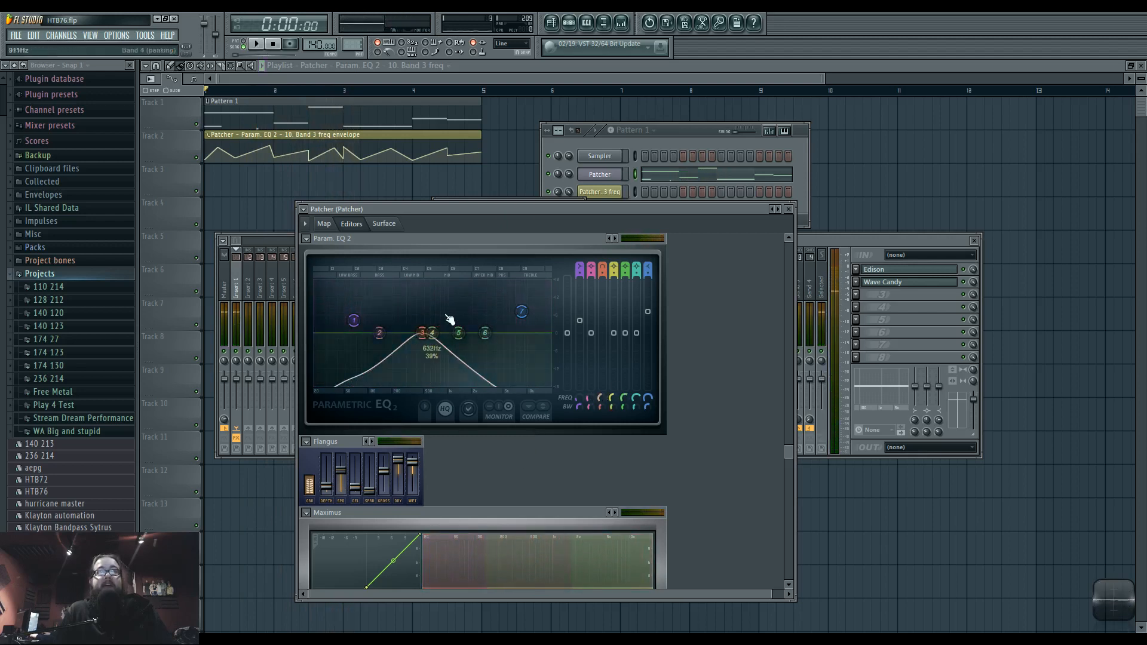
Try different levels, frequencies and bandwidths on Param. EQ 2's band 6 and return its level to flat
drag(485, 333, 458, 326)
drag(636, 407, 638, 413)
drag(459, 326, 482, 324)
drag(637, 407, 639, 407)
click(637, 266)
mouse_move(636, 267)
mouse_down()
mouse_move(637, 287)
mouse_move(636, 269)
mouse_up()
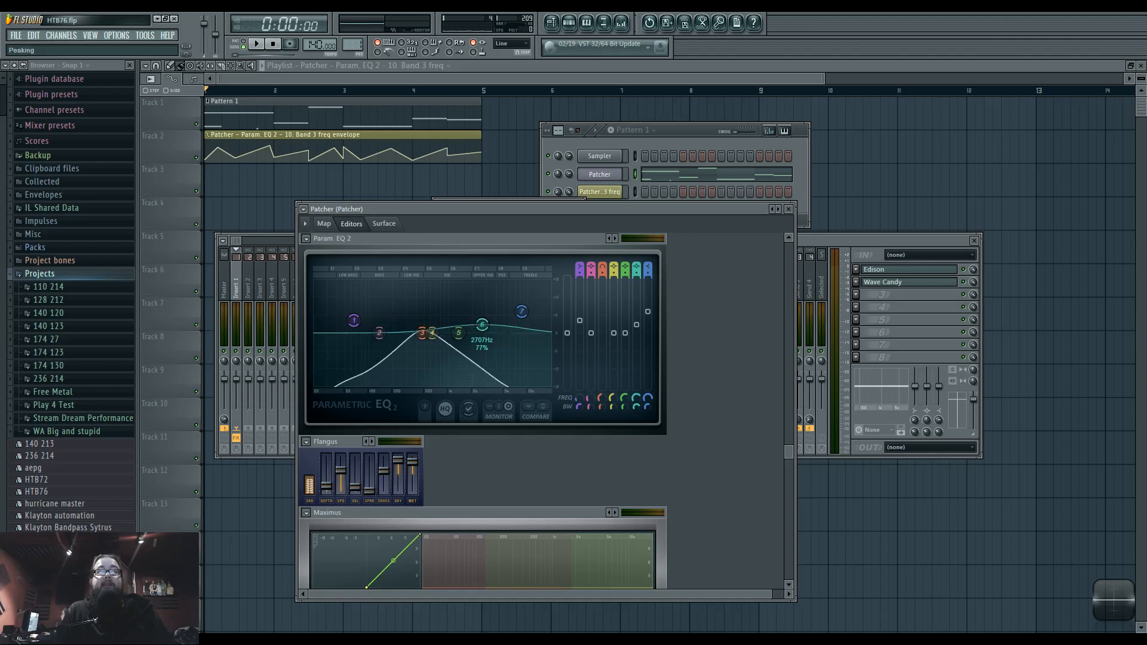
drag(482, 324, 481, 331)
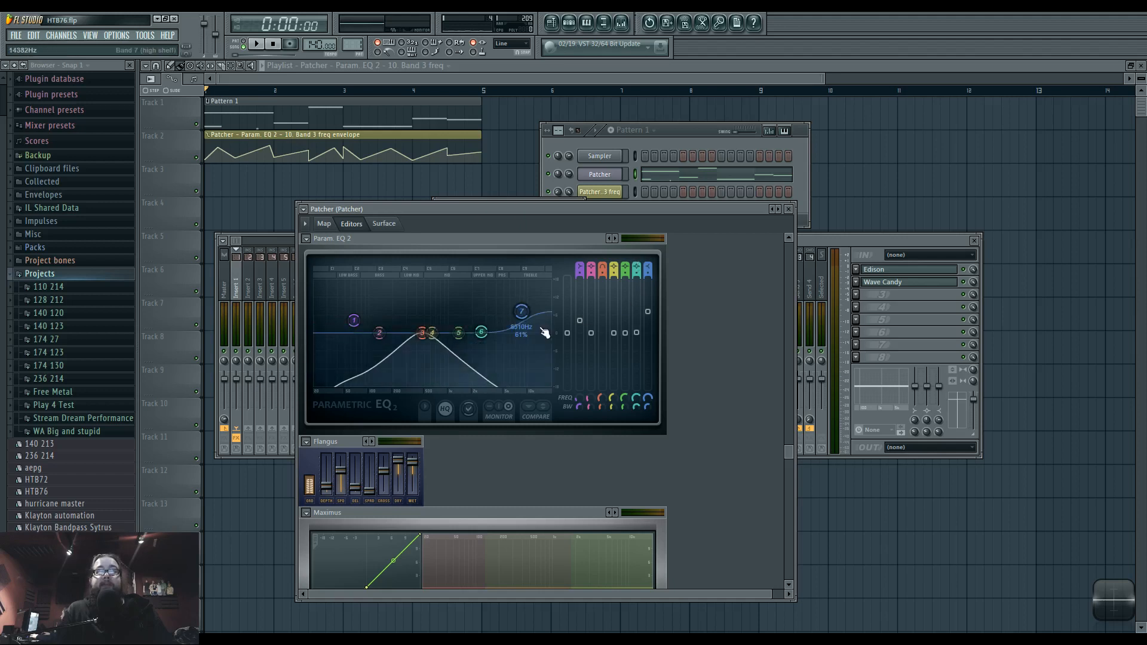
Try different order settings for band 6 with its level raised and bring the band back to flat
right_click(483, 330)
click(625, 268)
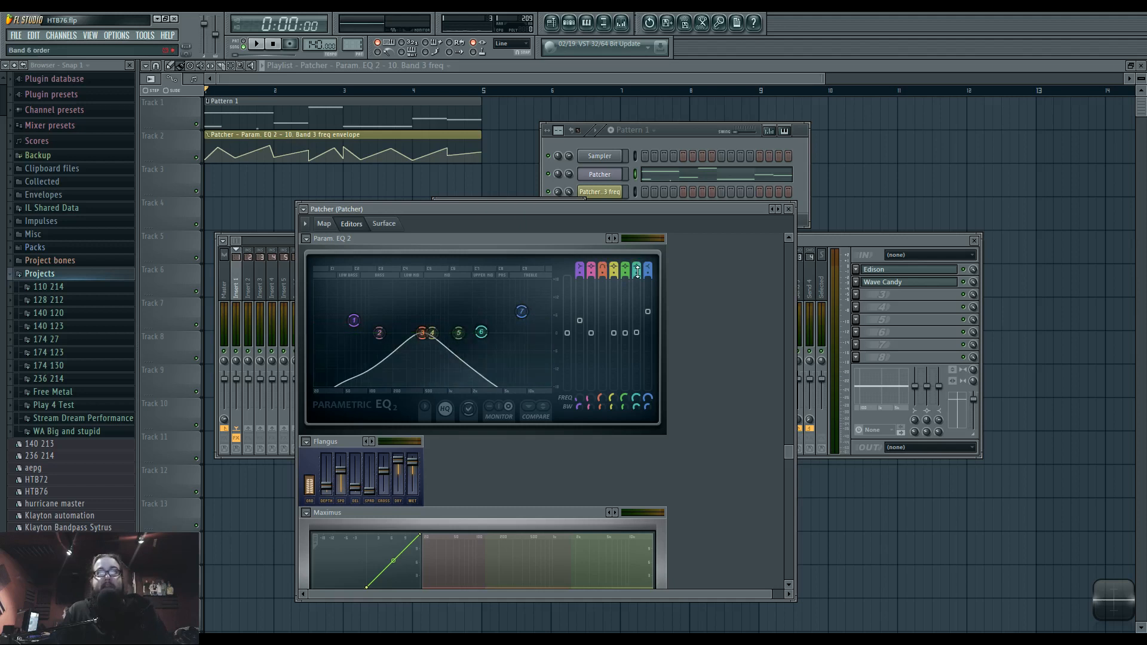
drag(636, 273, 637, 265)
drag(481, 332, 481, 304)
drag(636, 273, 635, 278)
drag(479, 303, 487, 337)
Move band 3's frequency to 333 Hz and play the song to watch its automated sweep
mouse_move(602, 399)
mouse_down()
mouse_move(602, 427)
mouse_move(601, 406)
mouse_up()
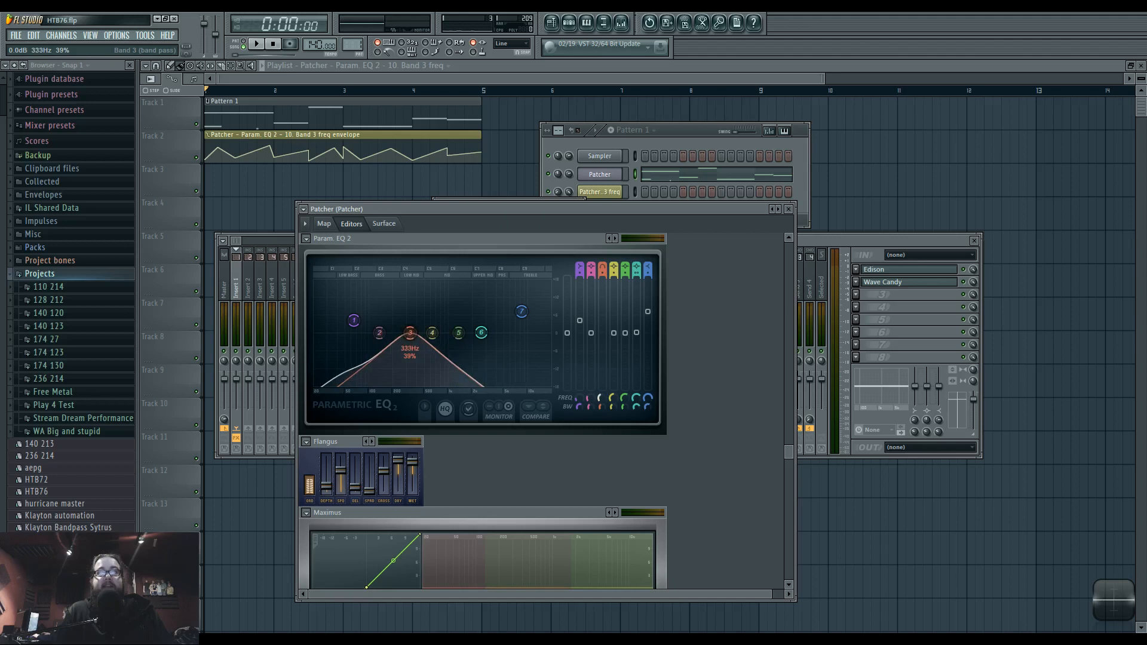
key(space)
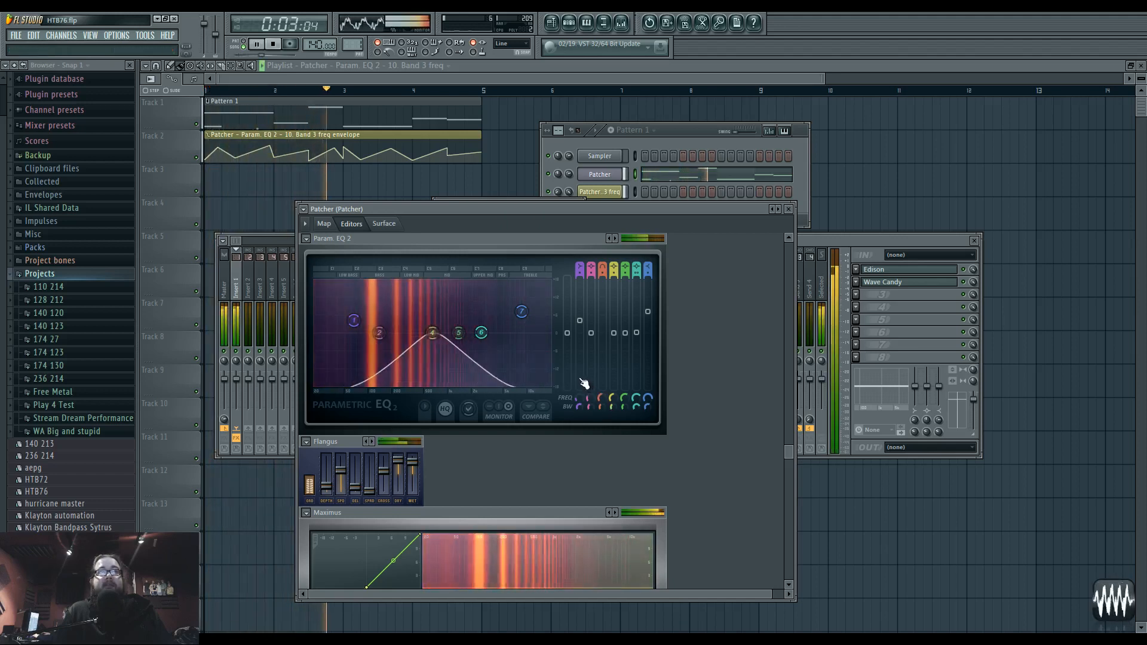
key(space)
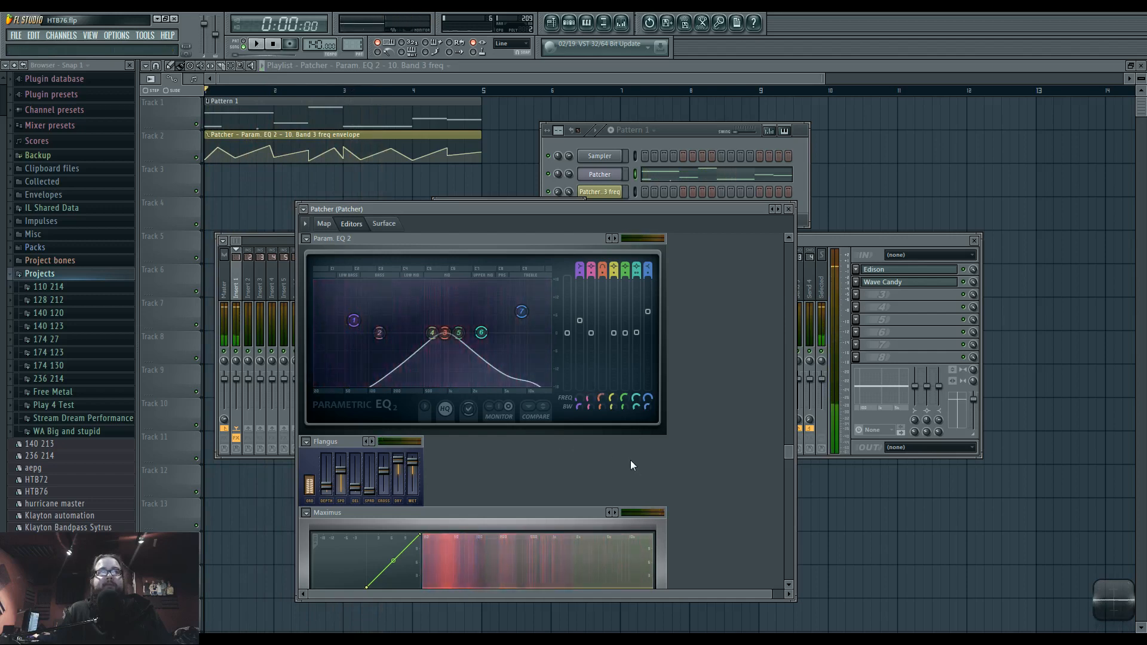
Show Maximus's mid band settings and turn its LMH delay to 0.00 ms
scroll(714, 441, down, 2)
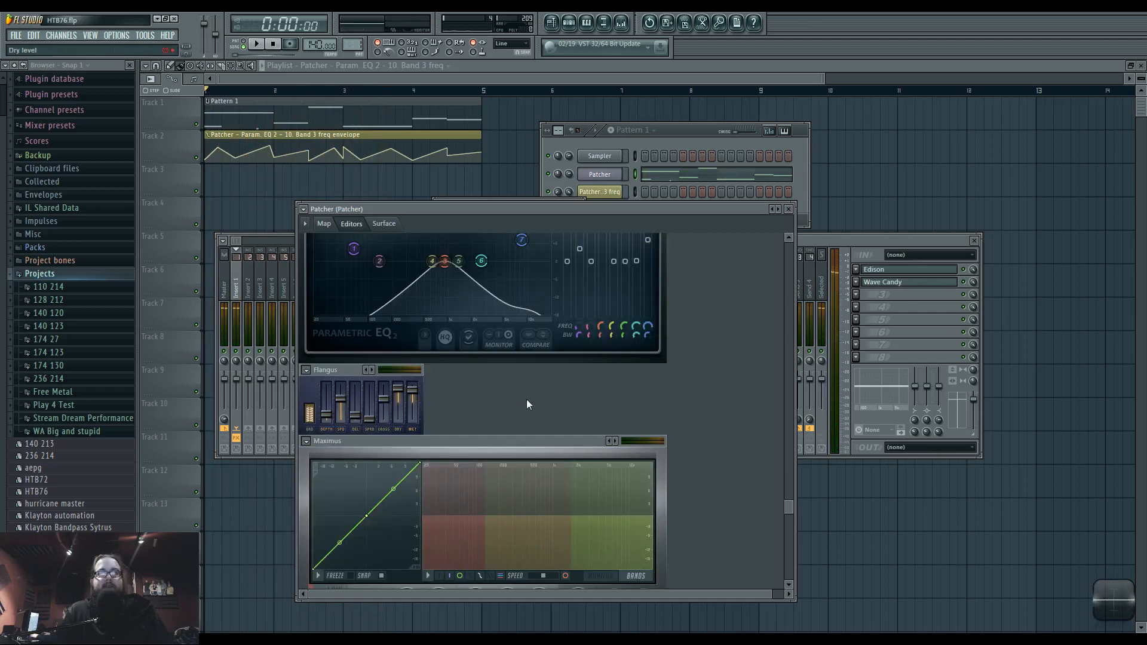
scroll(715, 391, down, 3)
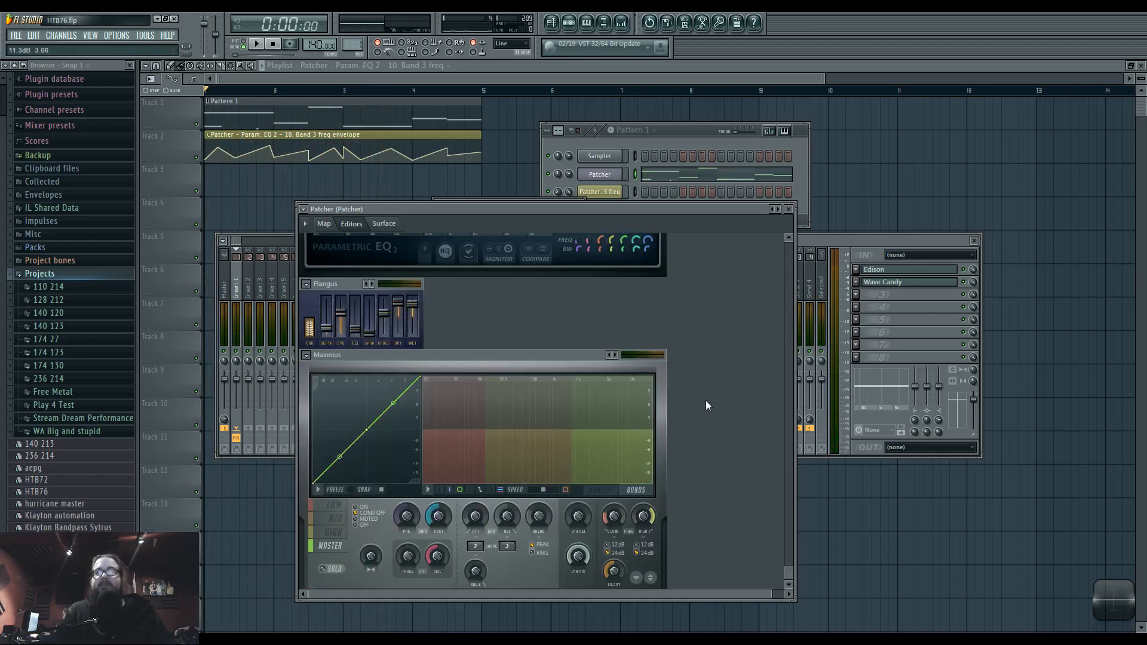
click(346, 519)
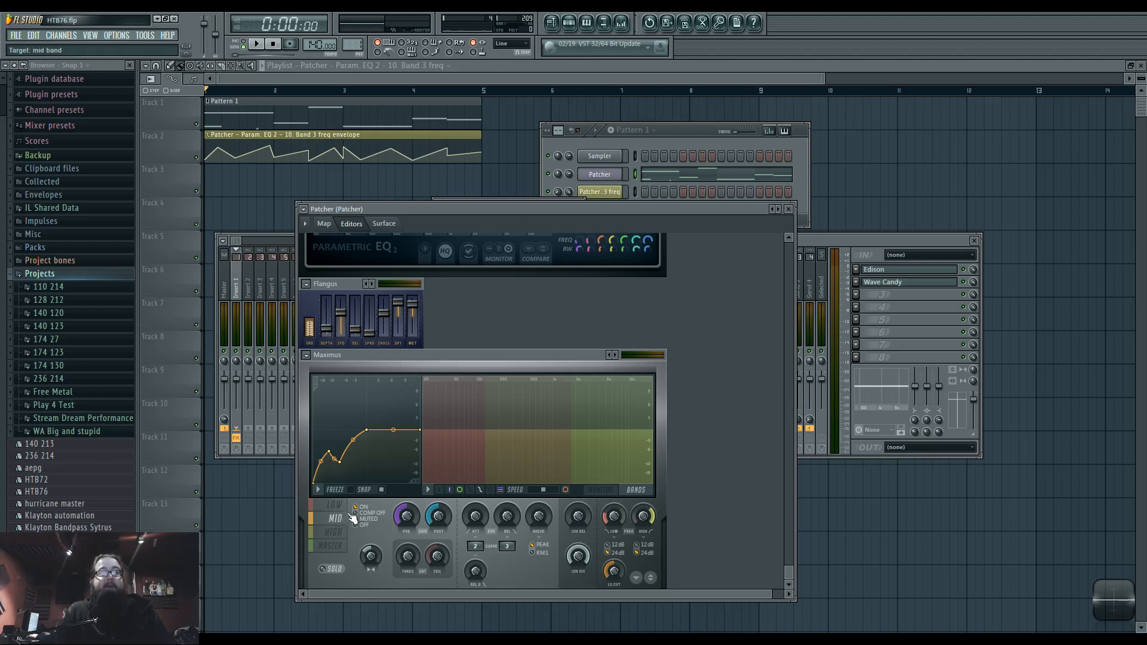
click(338, 518)
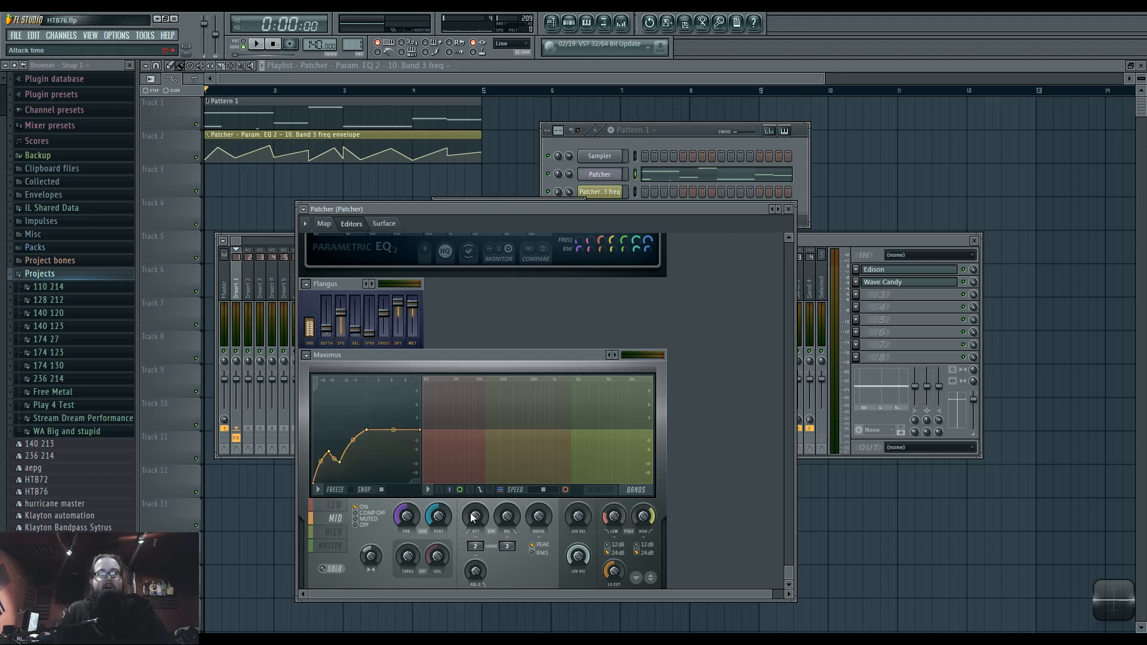
drag(578, 517, 578, 528)
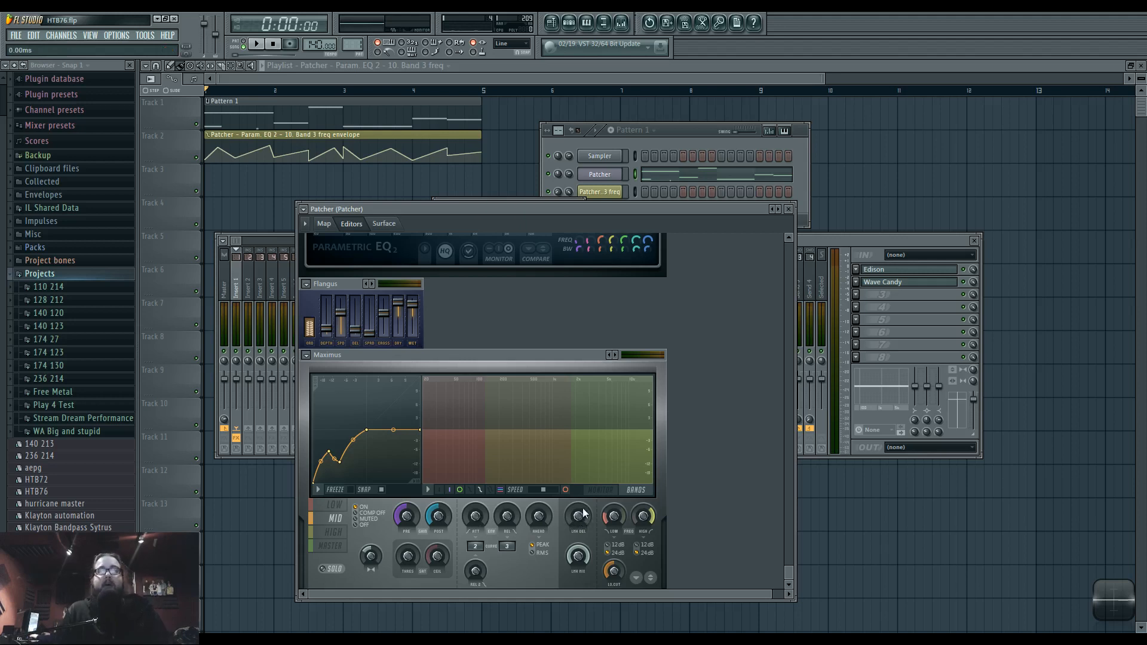
Compare the high, mid and master band curves in Maximus, ending on the mid band
click(333, 532)
click(334, 519)
click(334, 532)
click(338, 546)
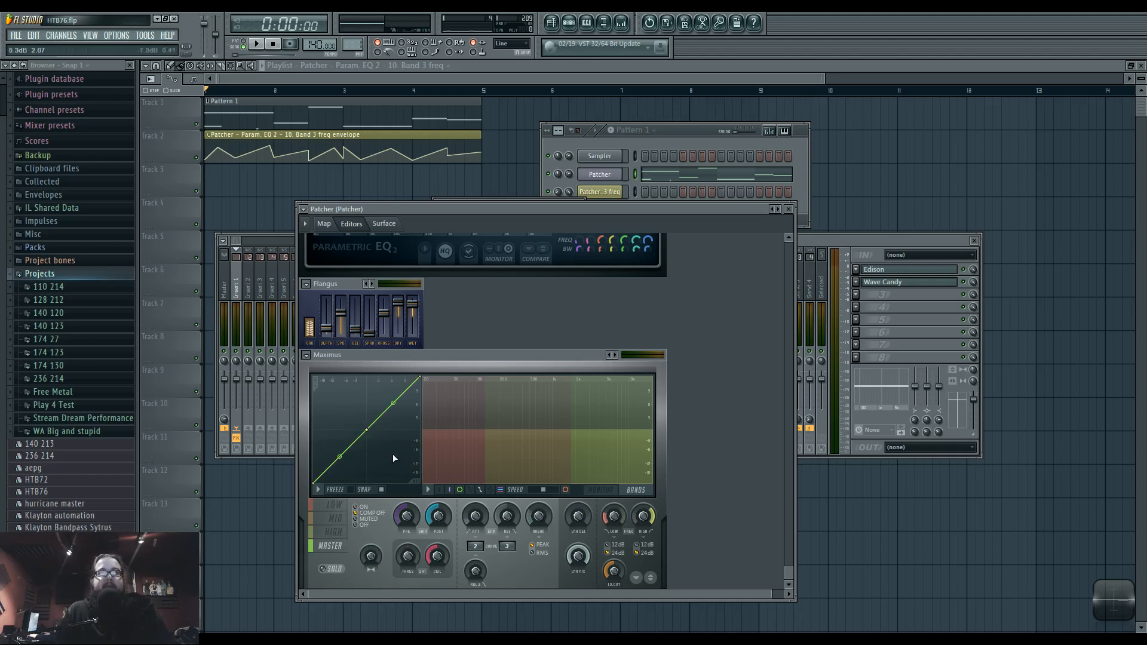
click(336, 520)
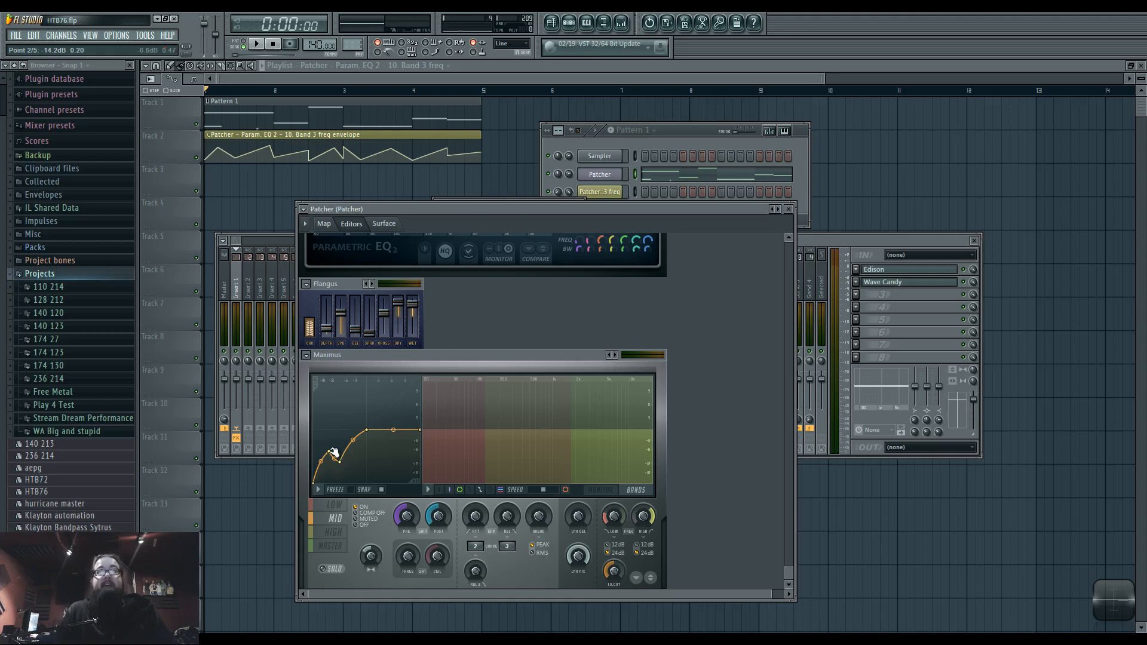
Slightly lower the small peak at the low end of the mid band's compression curve while the song plays
drag(333, 452, 332, 450)
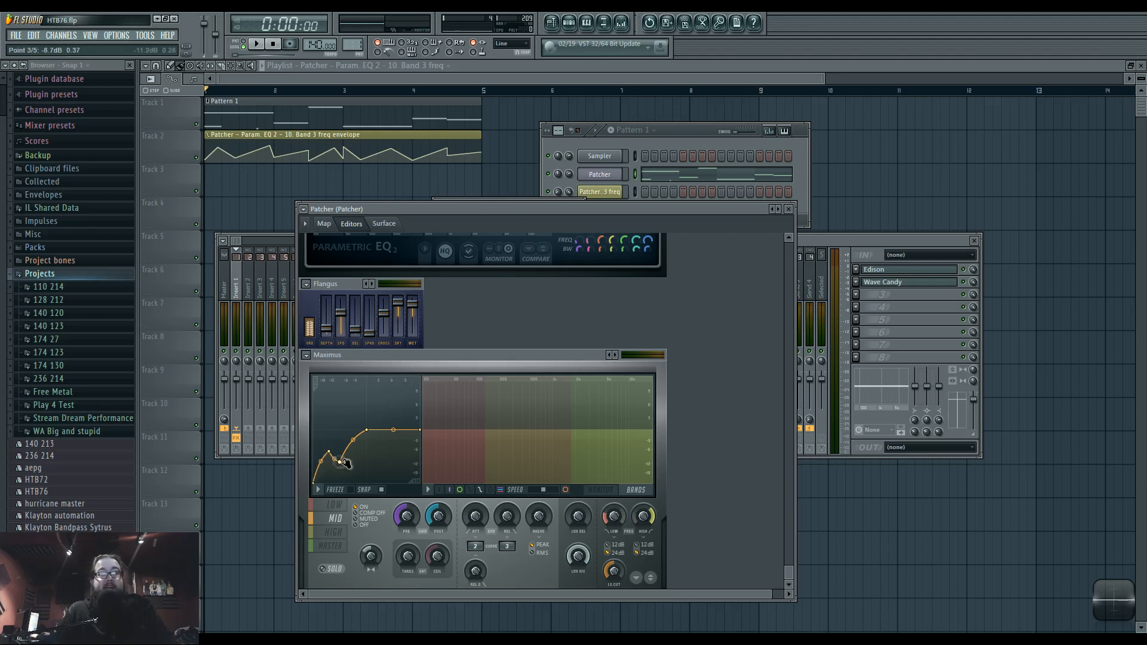
key(space)
mouse_move(329, 453)
mouse_down()
mouse_move(338, 422)
mouse_move(331, 457)
mouse_up()
key(space)
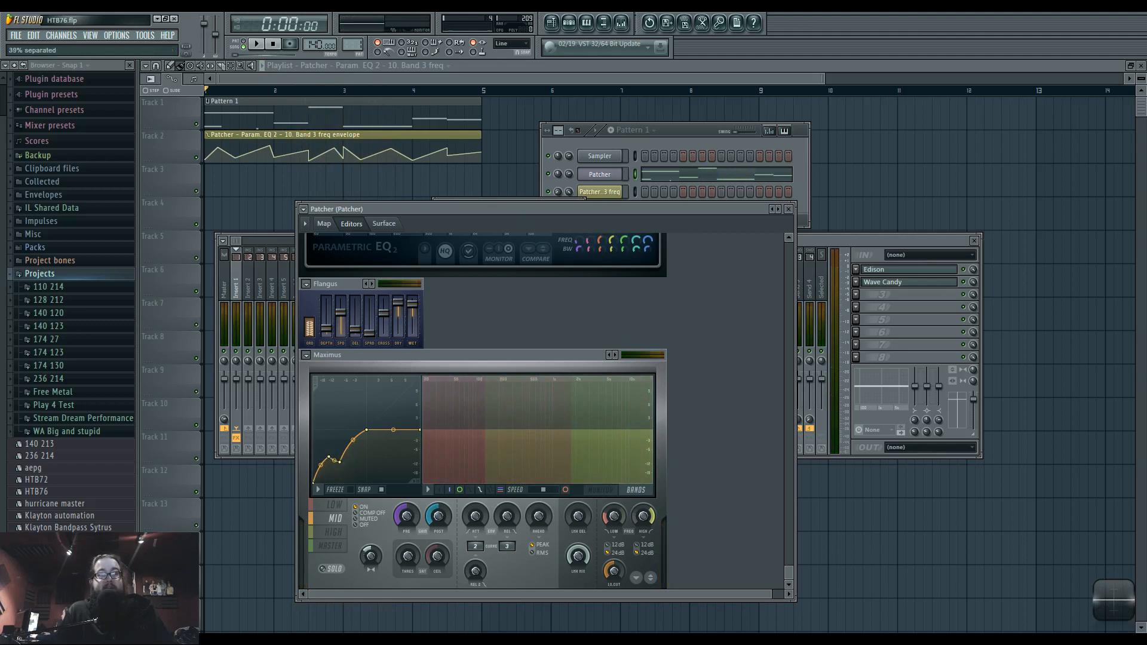
Compare the low, mid and high band compression curves in Maximus, ending on the mid band
click(332, 506)
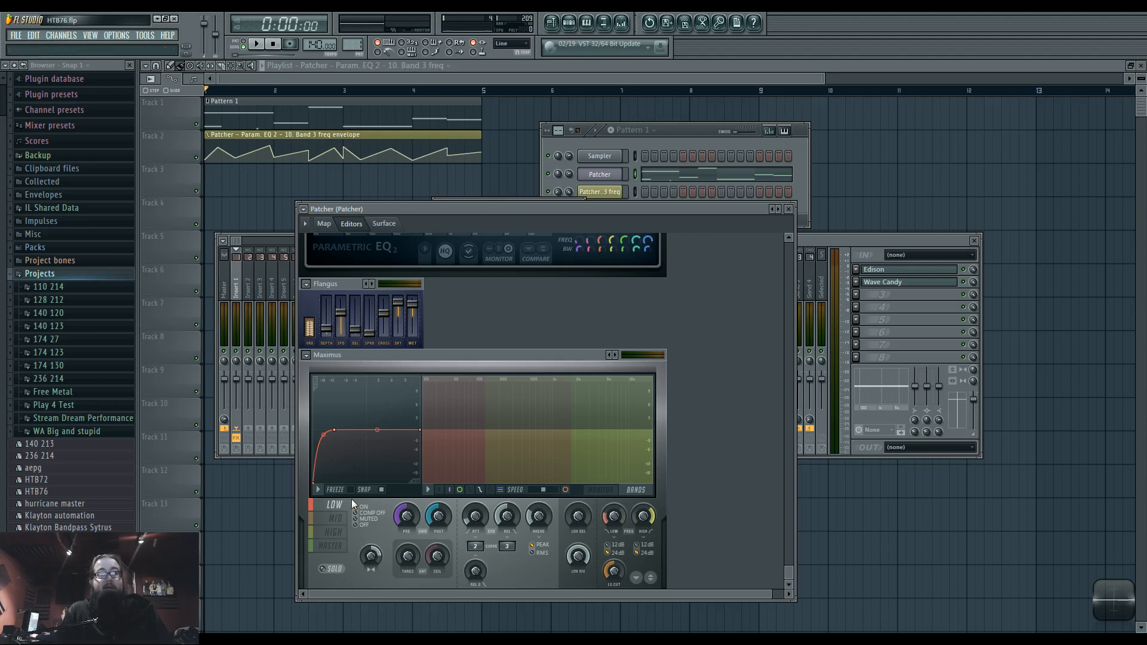
click(345, 517)
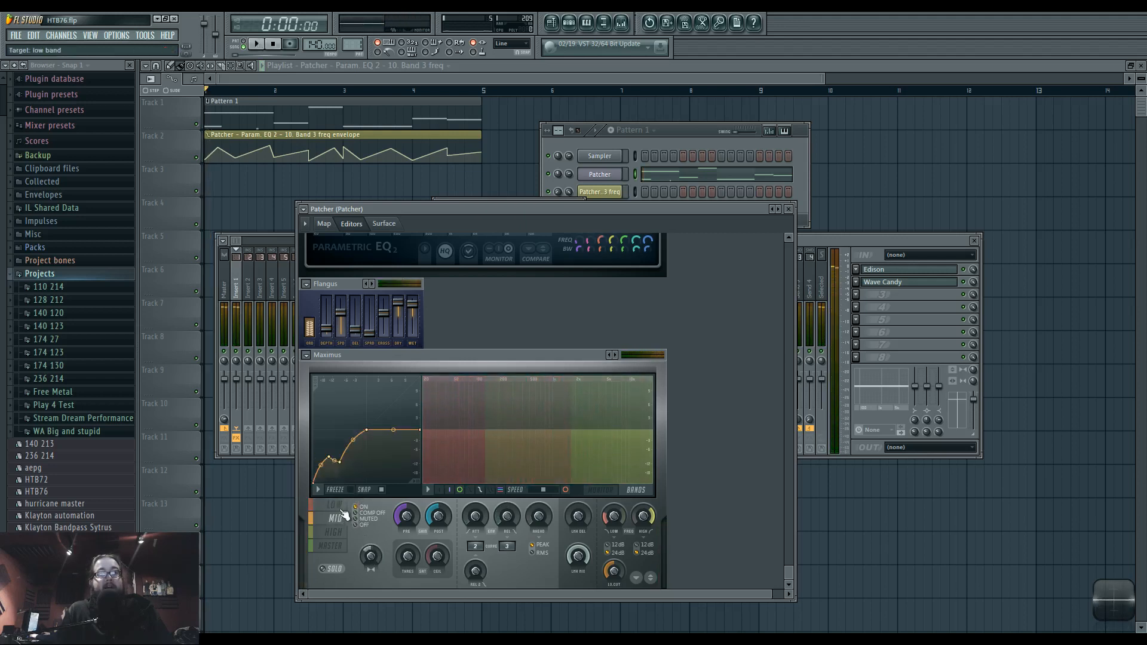
click(343, 530)
click(342, 506)
click(342, 520)
click(344, 530)
click(343, 506)
click(343, 519)
click(346, 531)
click(343, 519)
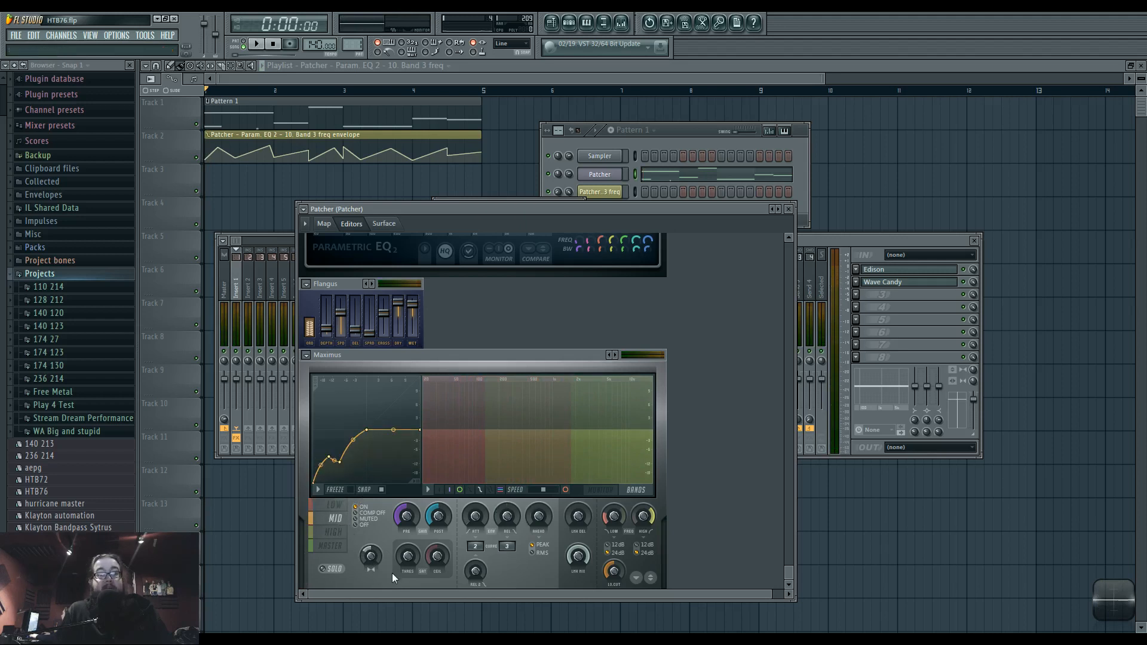
Open Sytrus from the Patcher map and compare the Mod Y pitch settings of operators 3 and 4, ending on operator 4
click(325, 224)
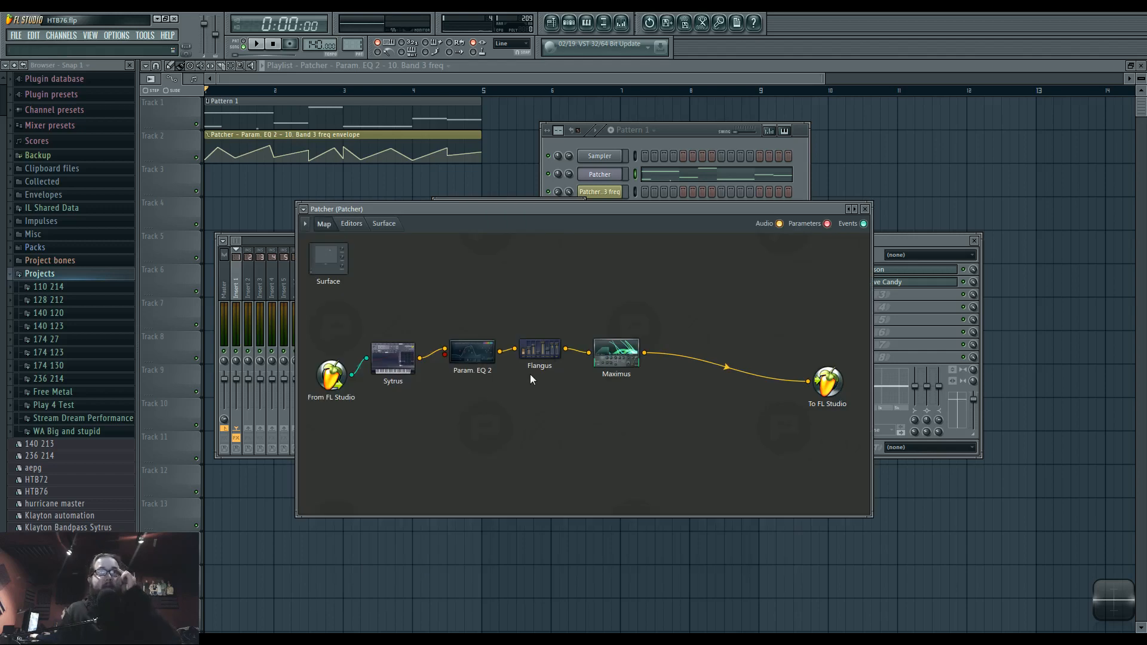
double_click(393, 357)
click(572, 310)
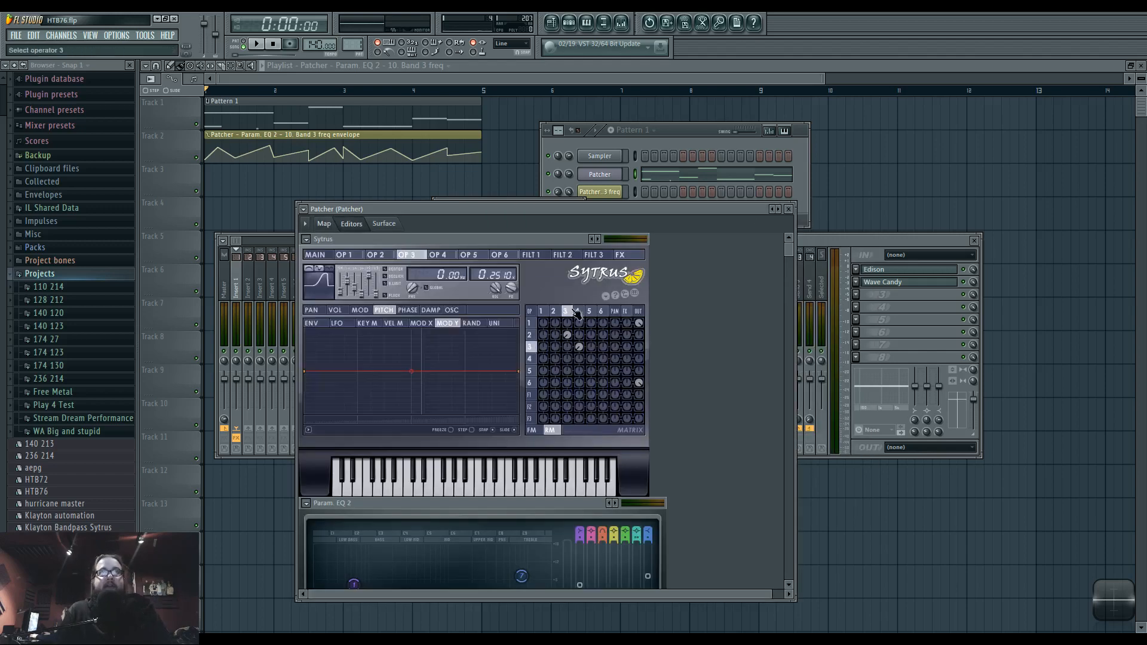
click(577, 311)
click(565, 311)
click(577, 311)
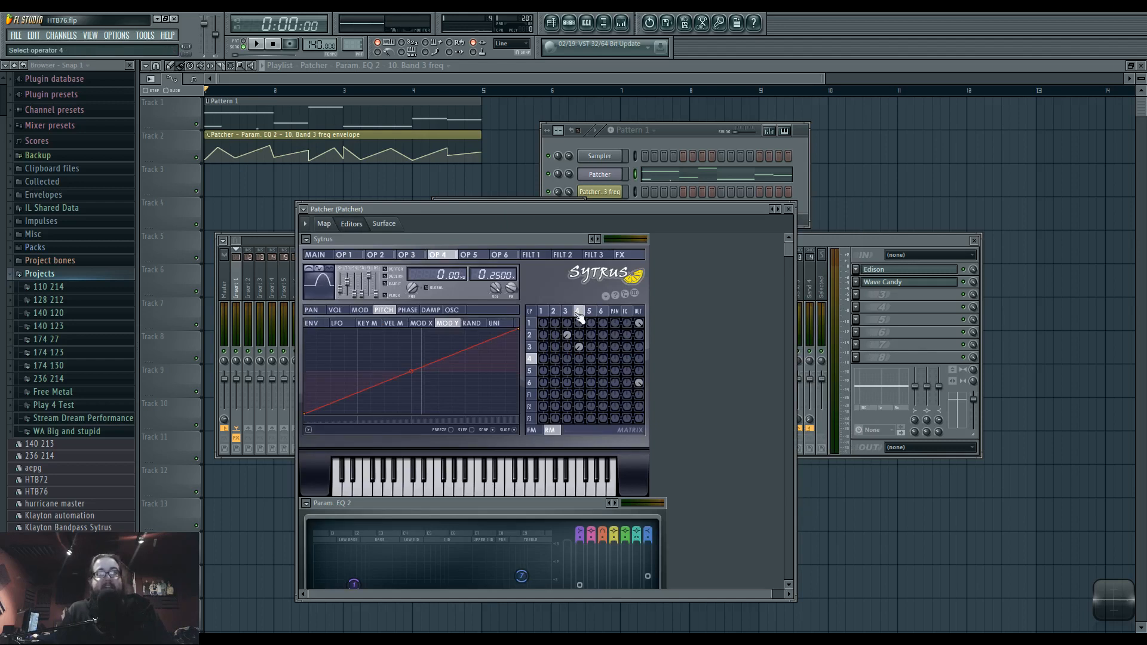
Play the song briefly with operator 4's pitch modulation shown, stop it, and shift the Patcher window slightly upward
key(space)
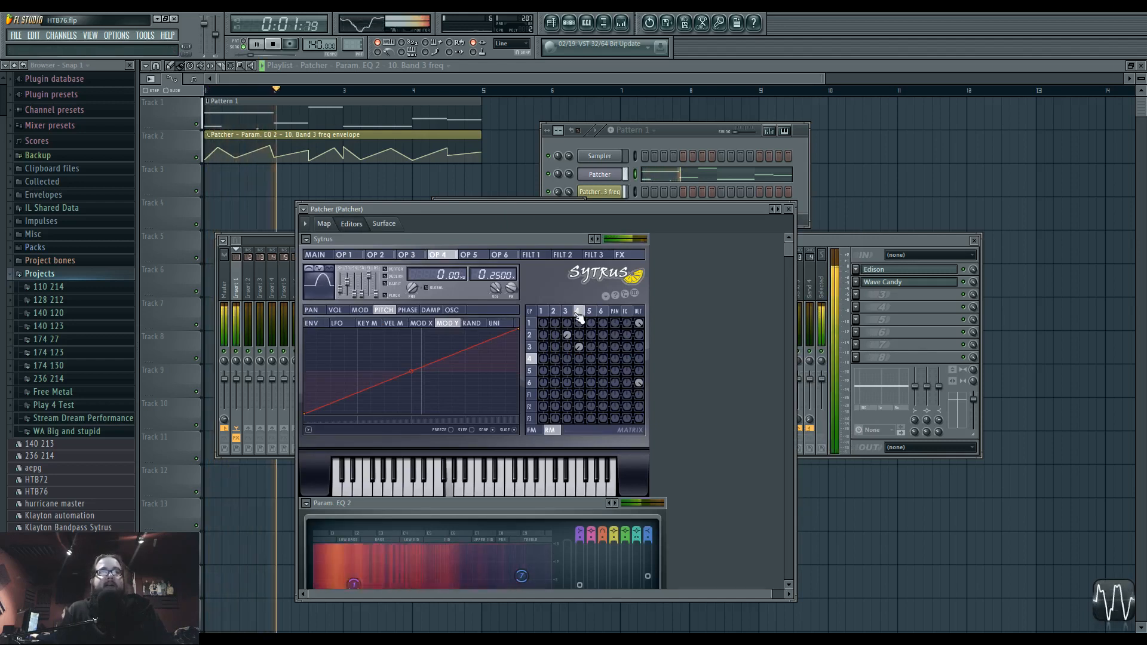
key(space)
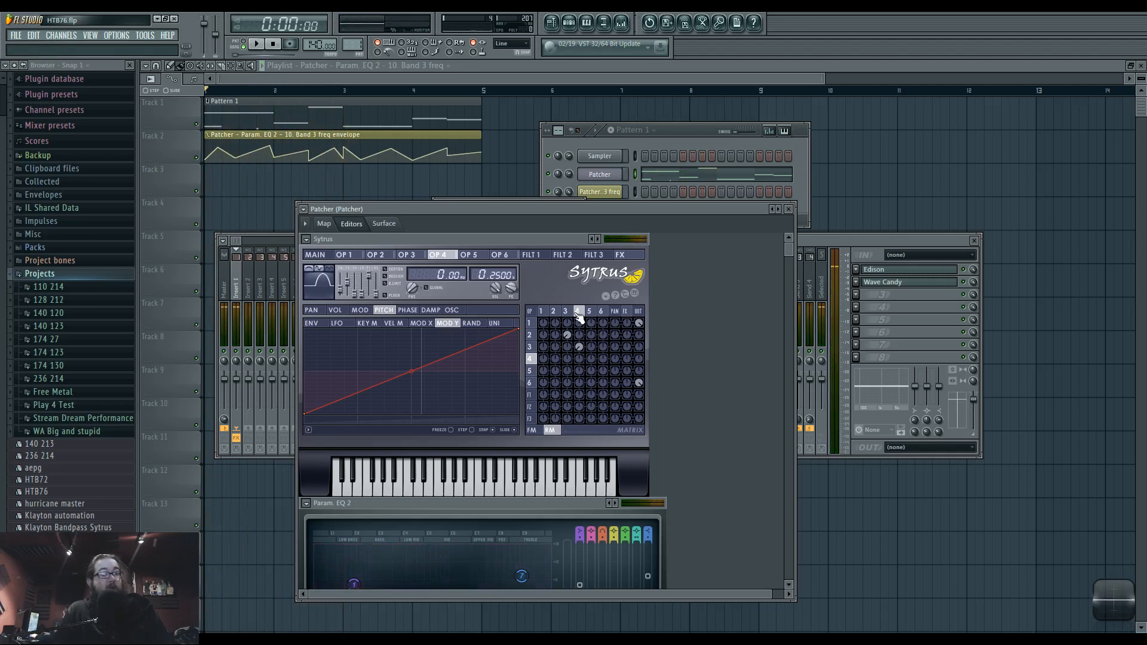
drag(491, 209, 481, 184)
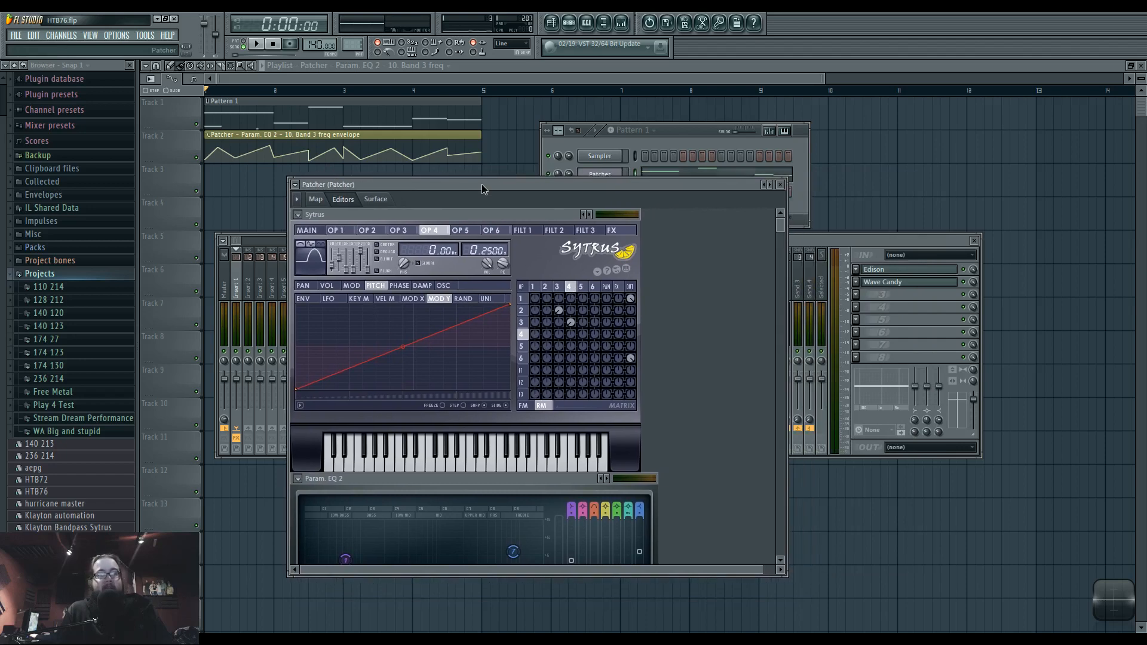
Switch to the screen-recording program, move its window clear of Patcher's title bar and open its list of broadcast and recording channels
key(alt+Tab)
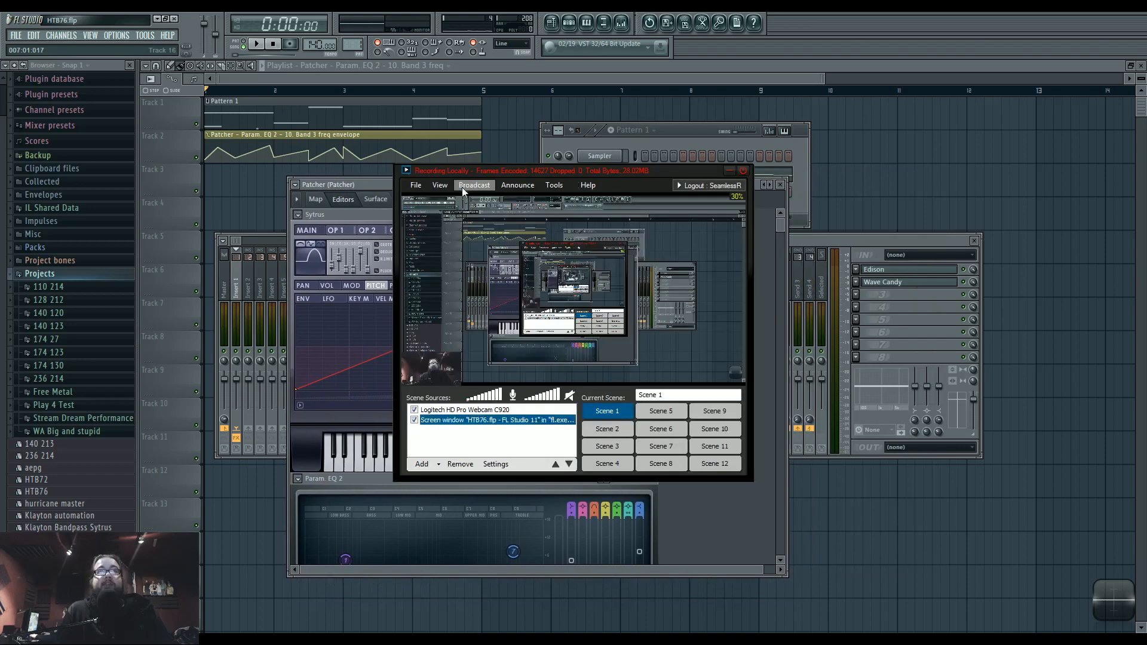
drag(522, 170, 572, 205)
click(521, 219)
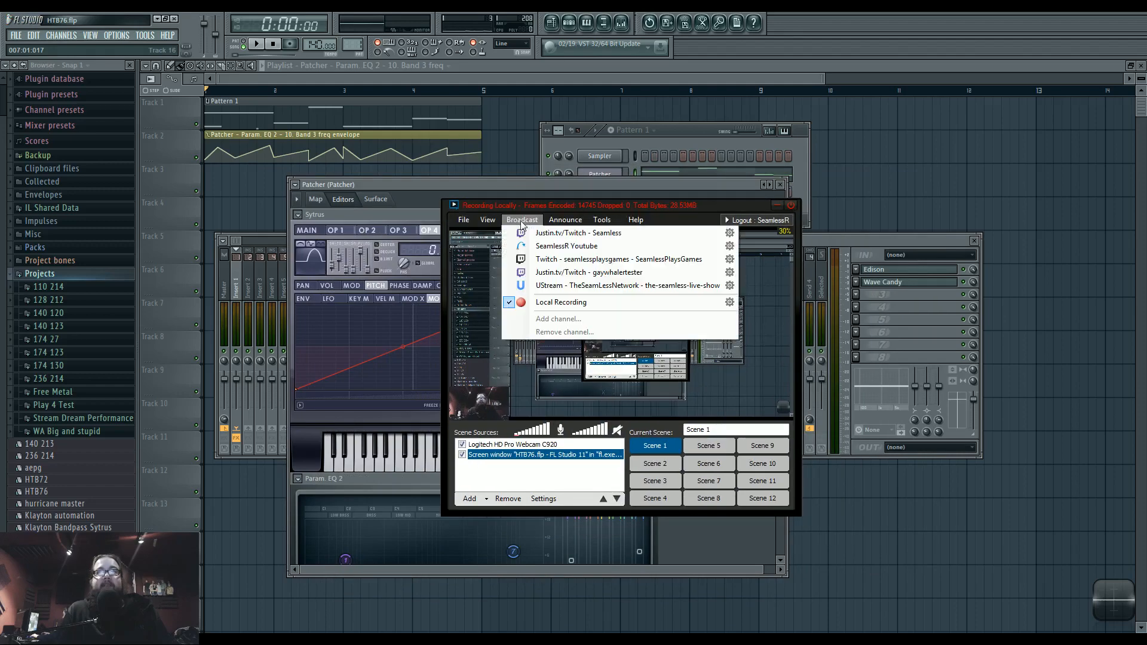